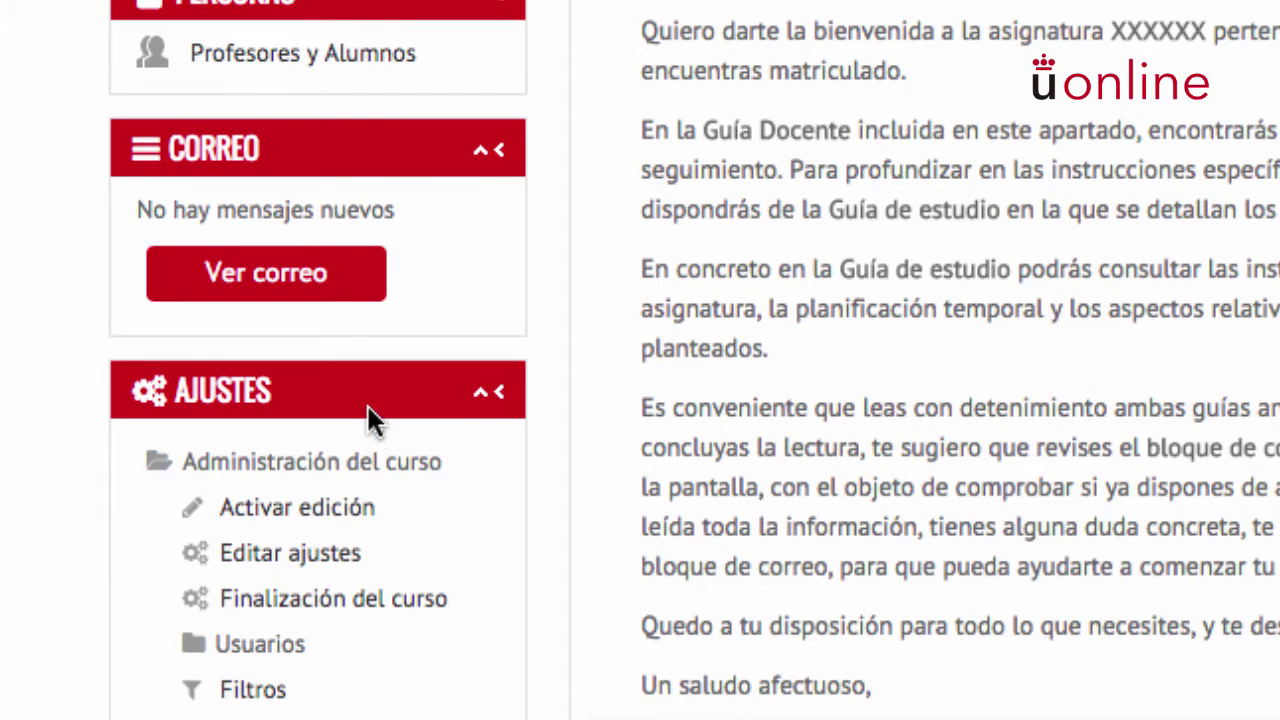
# - Open the questions page of the course's question bank
pyautogui.scroll(-5, 367, 420)
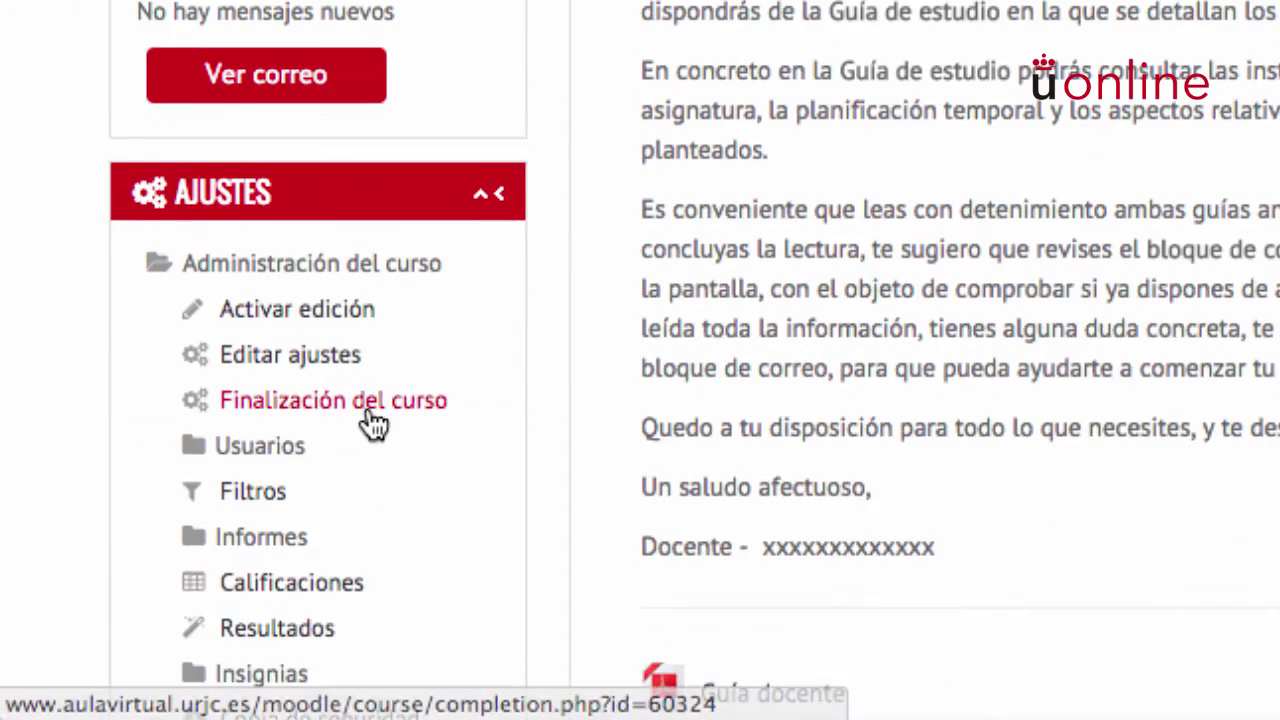
pyautogui.scroll(-1, 355, 457)
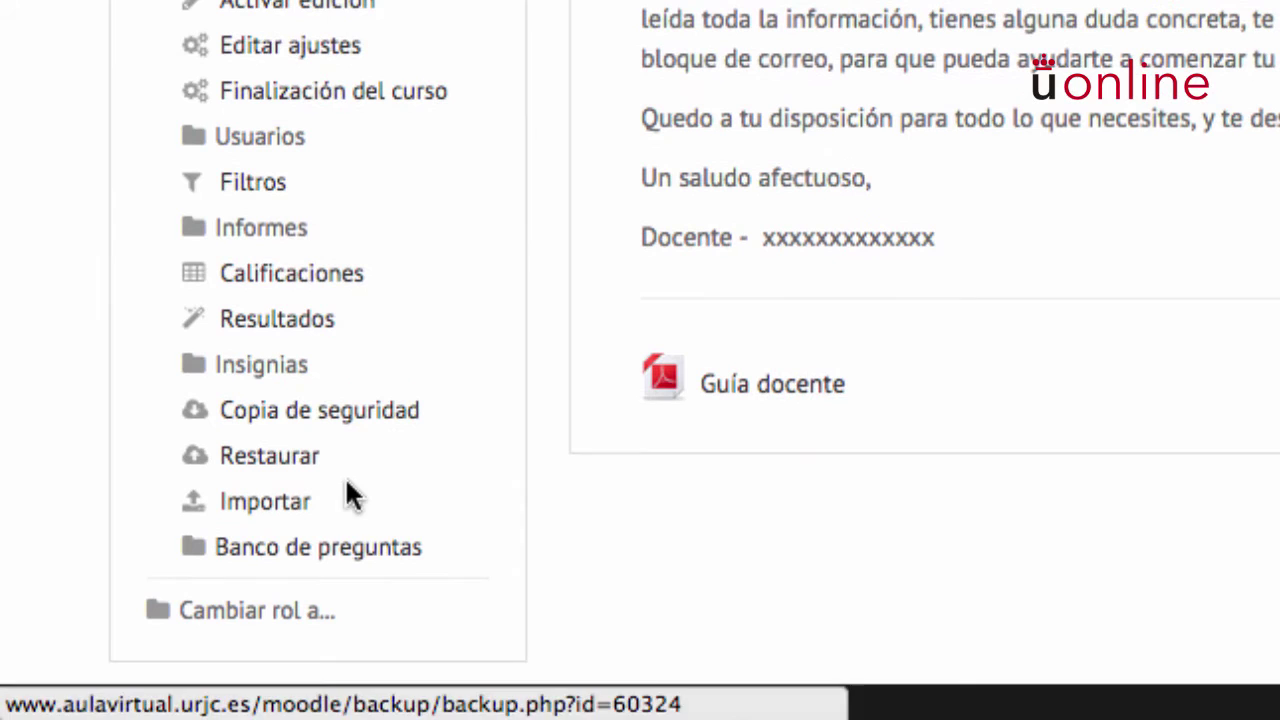
pyautogui.click(363, 559)
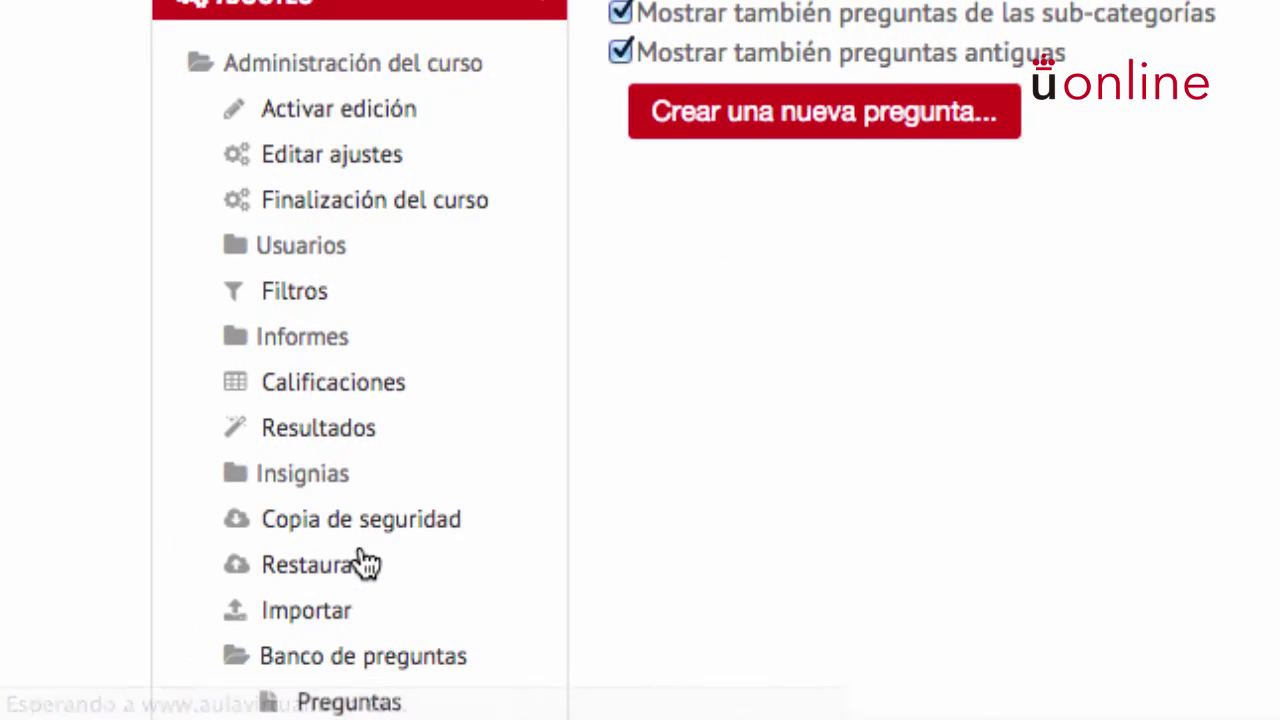
pyautogui.scroll(-1, 366, 560)
pyautogui.click(366, 560)
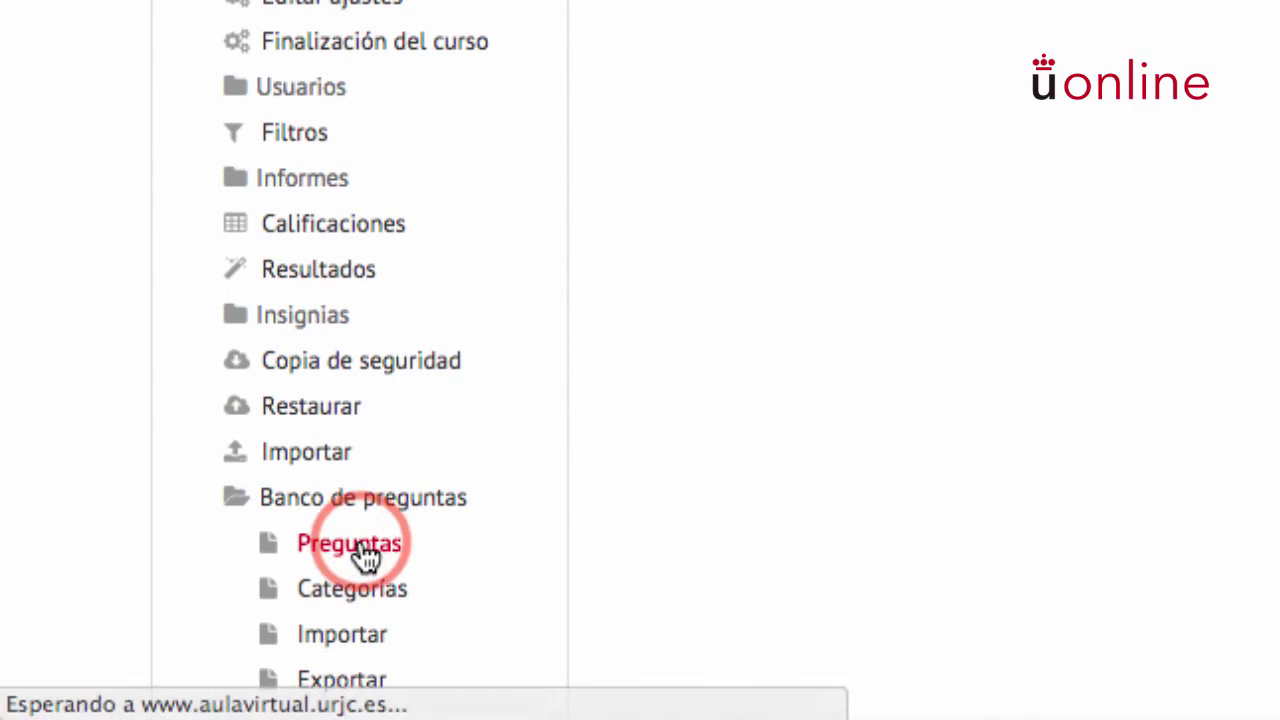
# - Start adding a new question of type Ensayo in the category Preguntas Curso
pyautogui.click(530, 266)
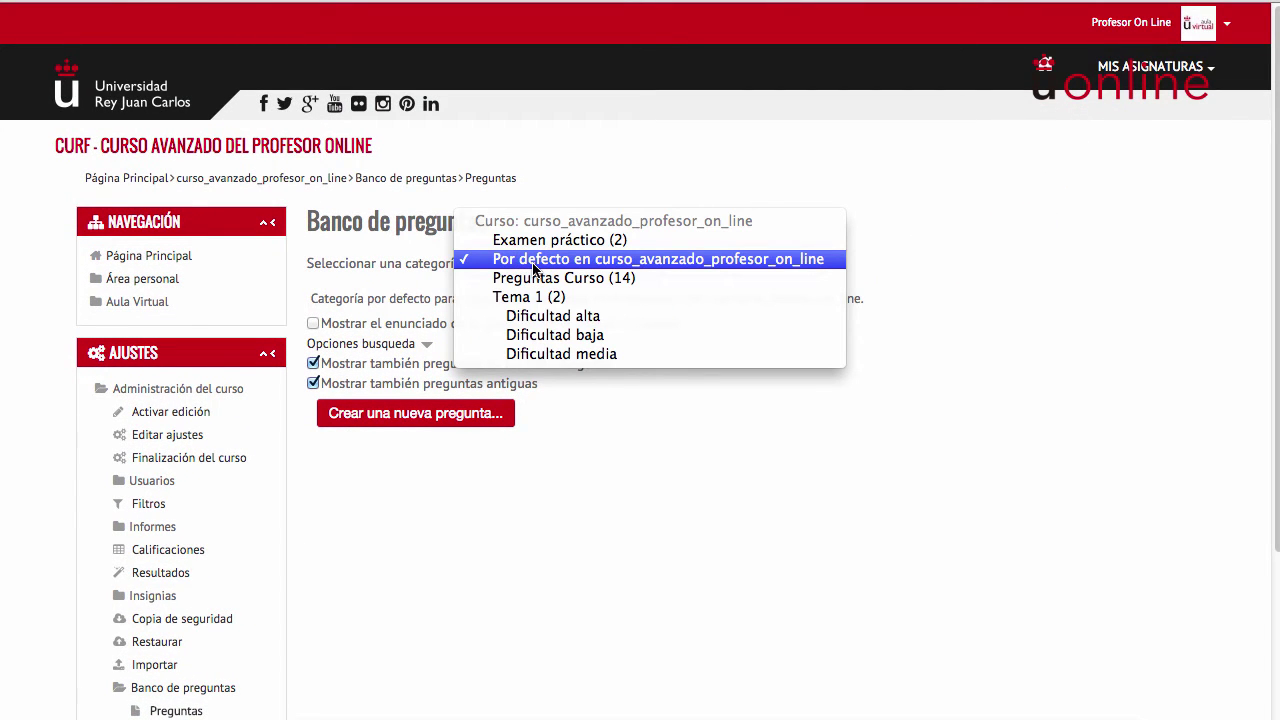
pyautogui.click(532, 278)
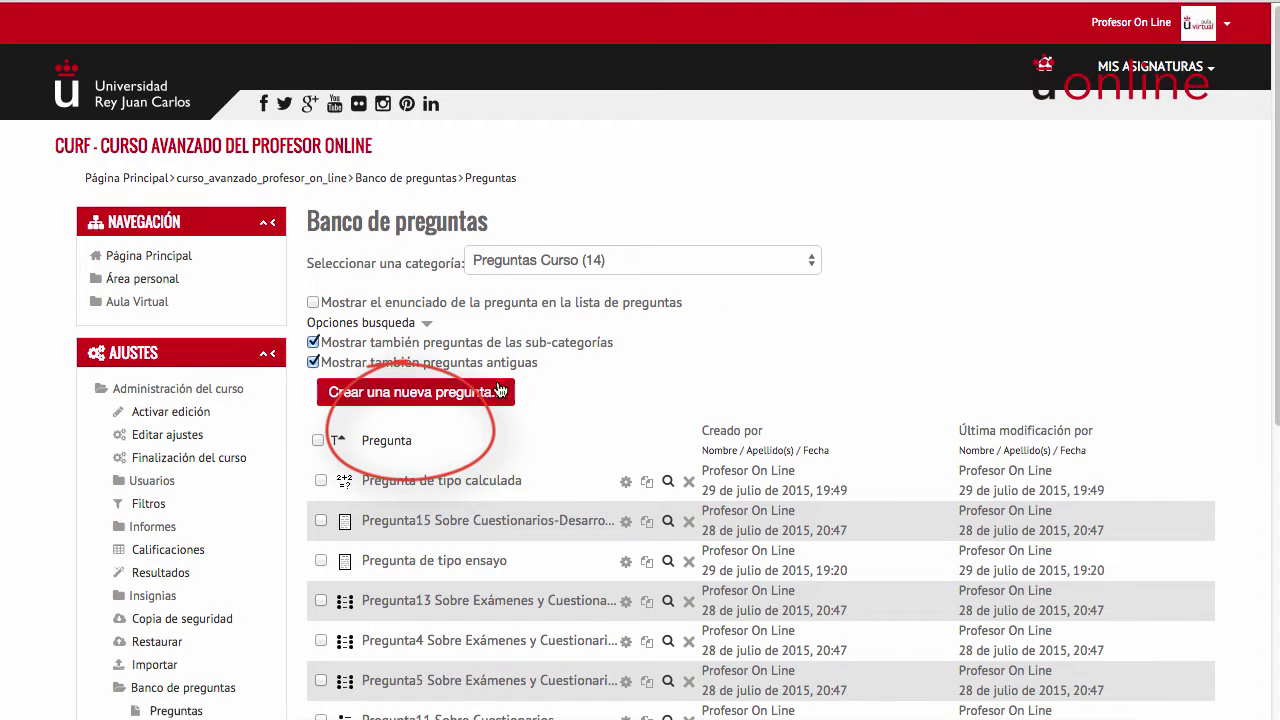
pyautogui.click(463, 395)
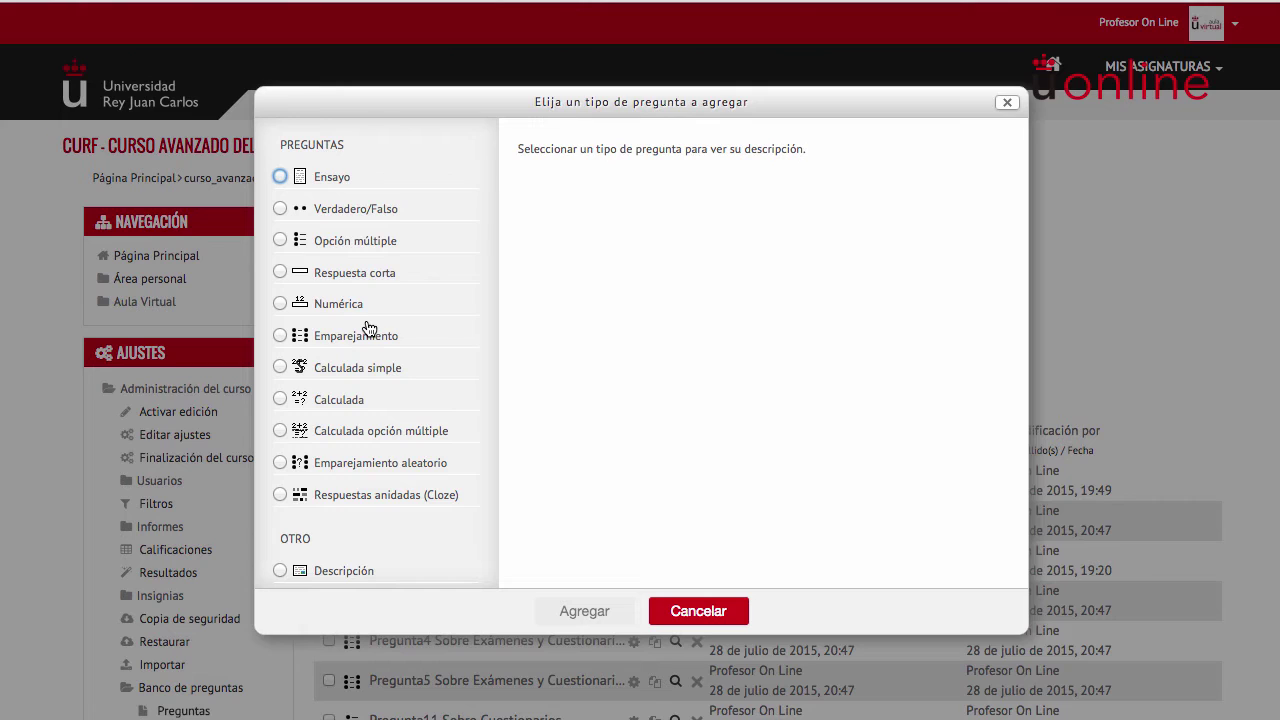
pyautogui.click(302, 178)
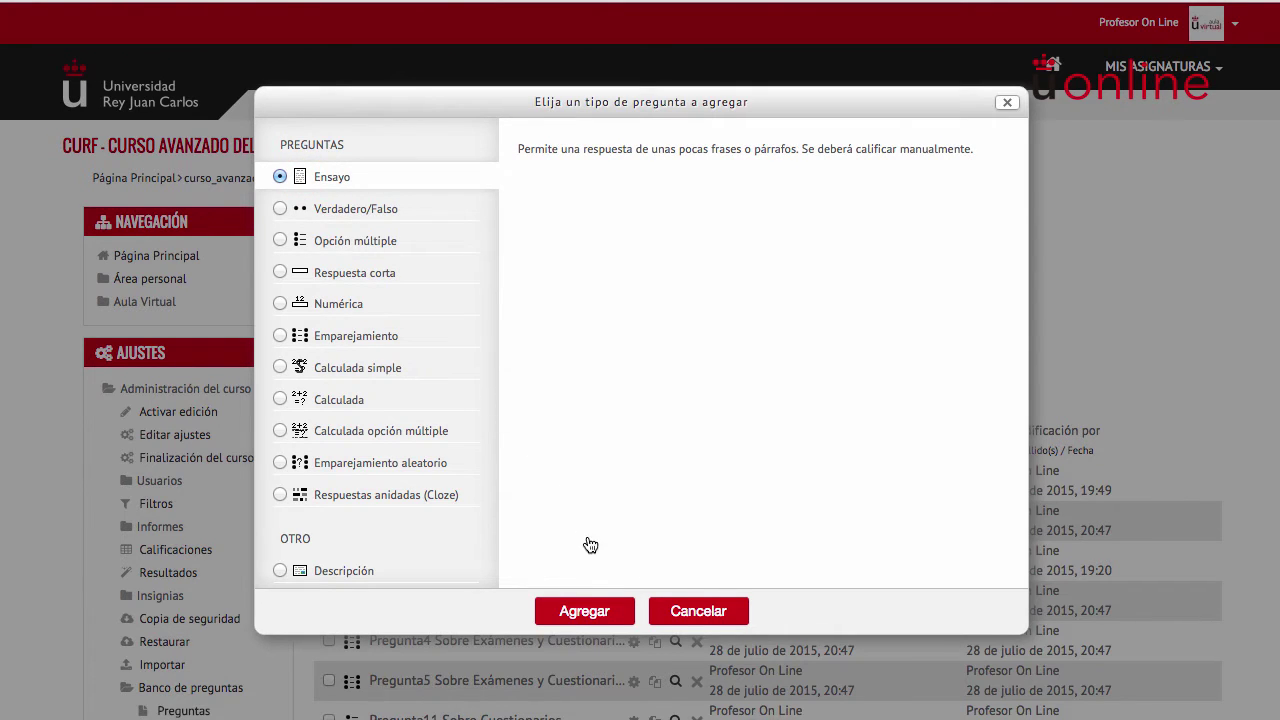
pyautogui.click(590, 610)
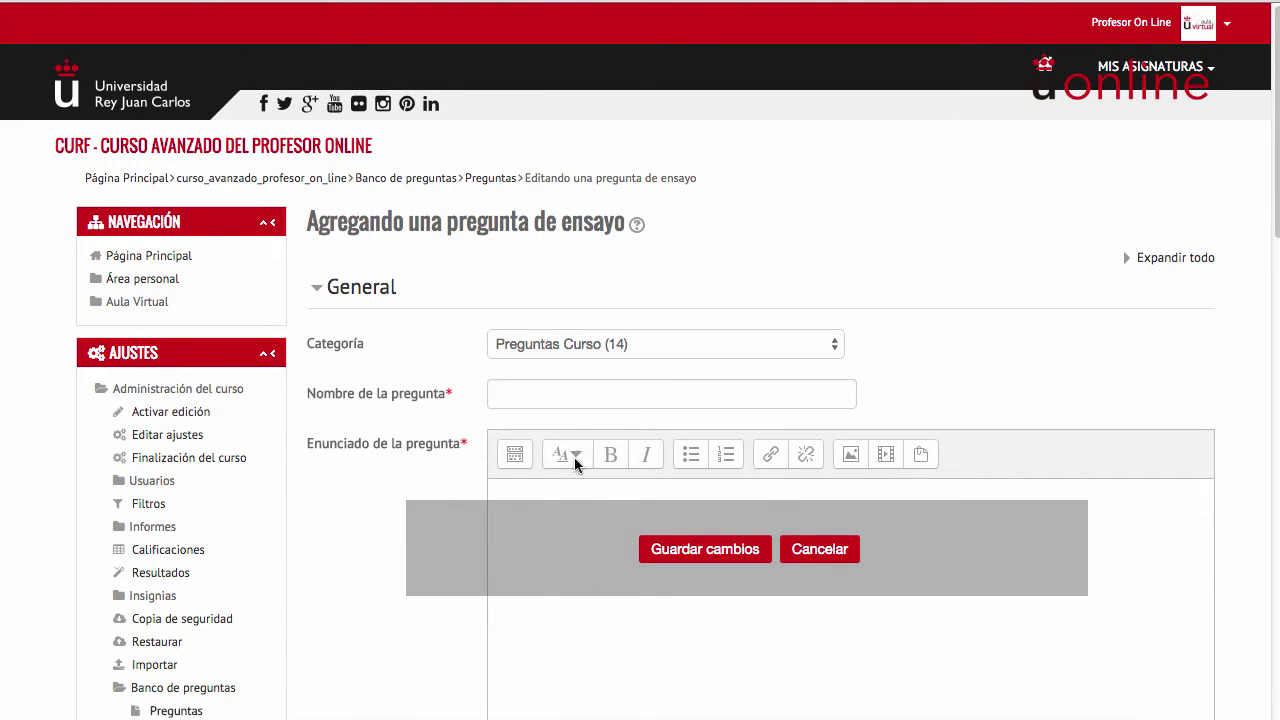
# - Keep the category Preguntas Curso and name the question "Pregunta tipo ensayo"
pyautogui.click(651, 348)
pyautogui.click(655, 346)
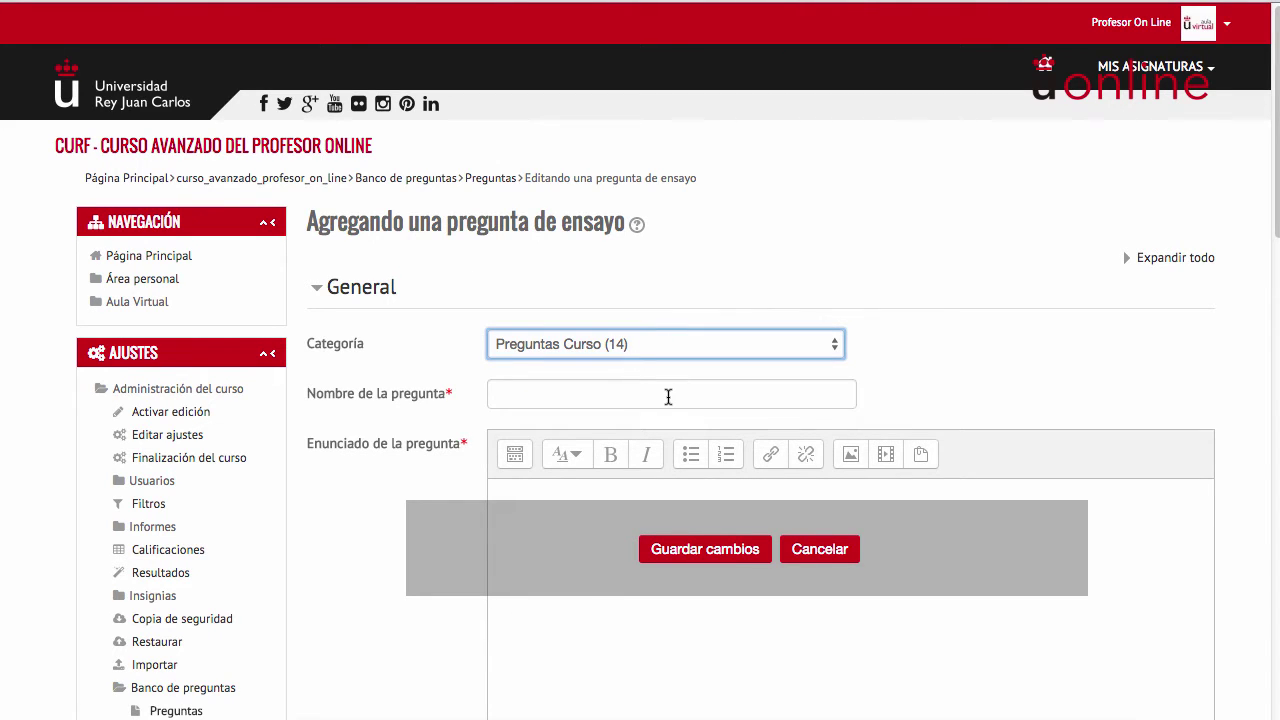
pyautogui.click(668, 397)
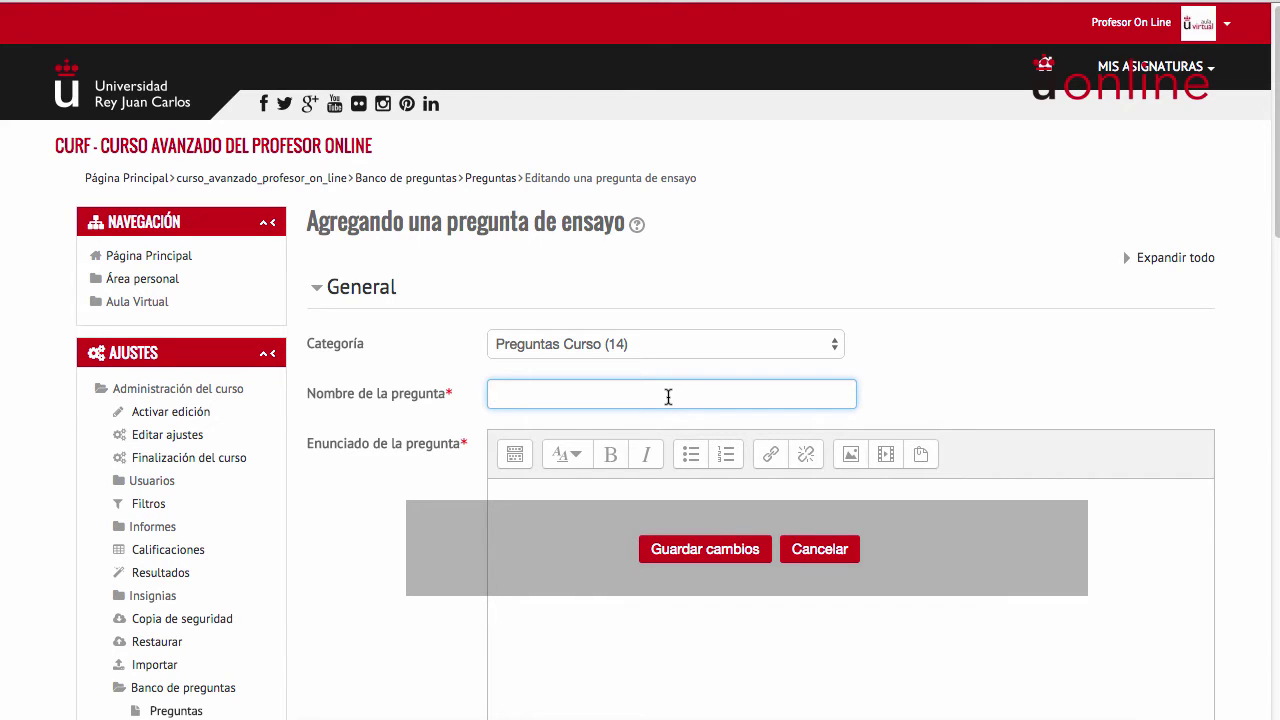
pyautogui.write('Pregunta tipo ensayo')
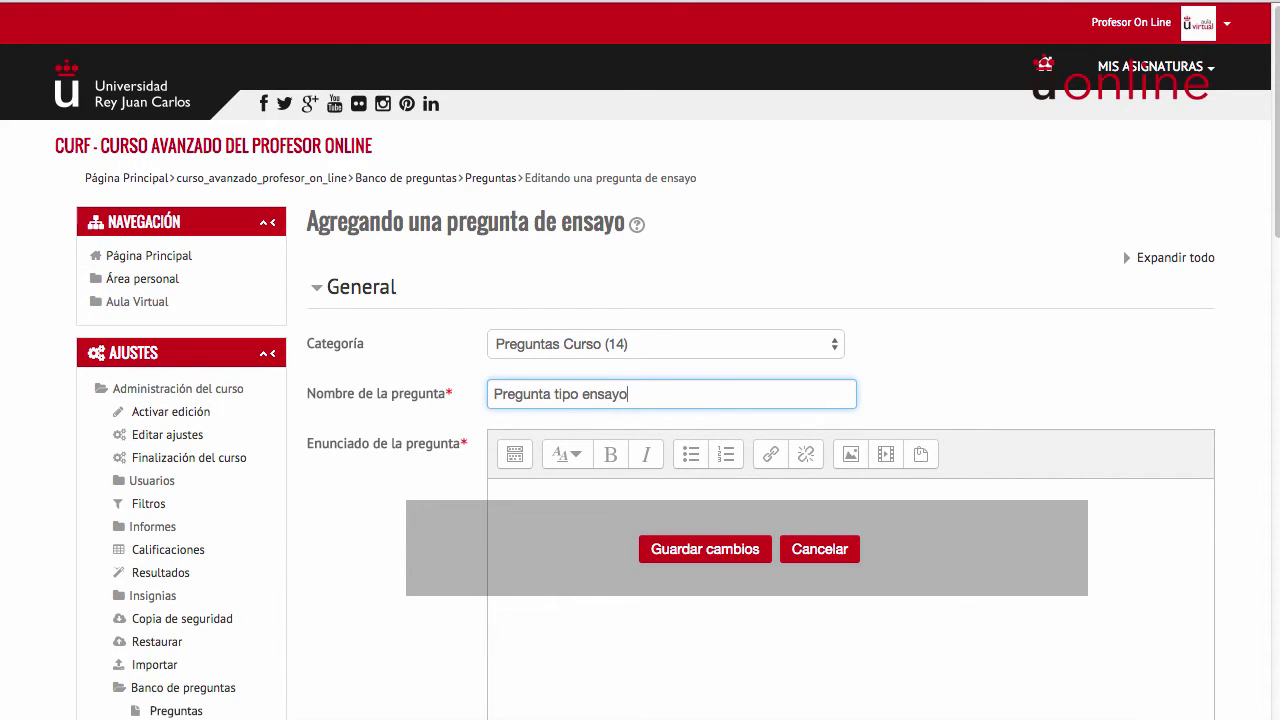
# - Write the question text "Enumera y explica las ventajas de una plataforma online como Moodle"
pyautogui.scroll(-3, 629, 366)
pyautogui.click(629, 366)
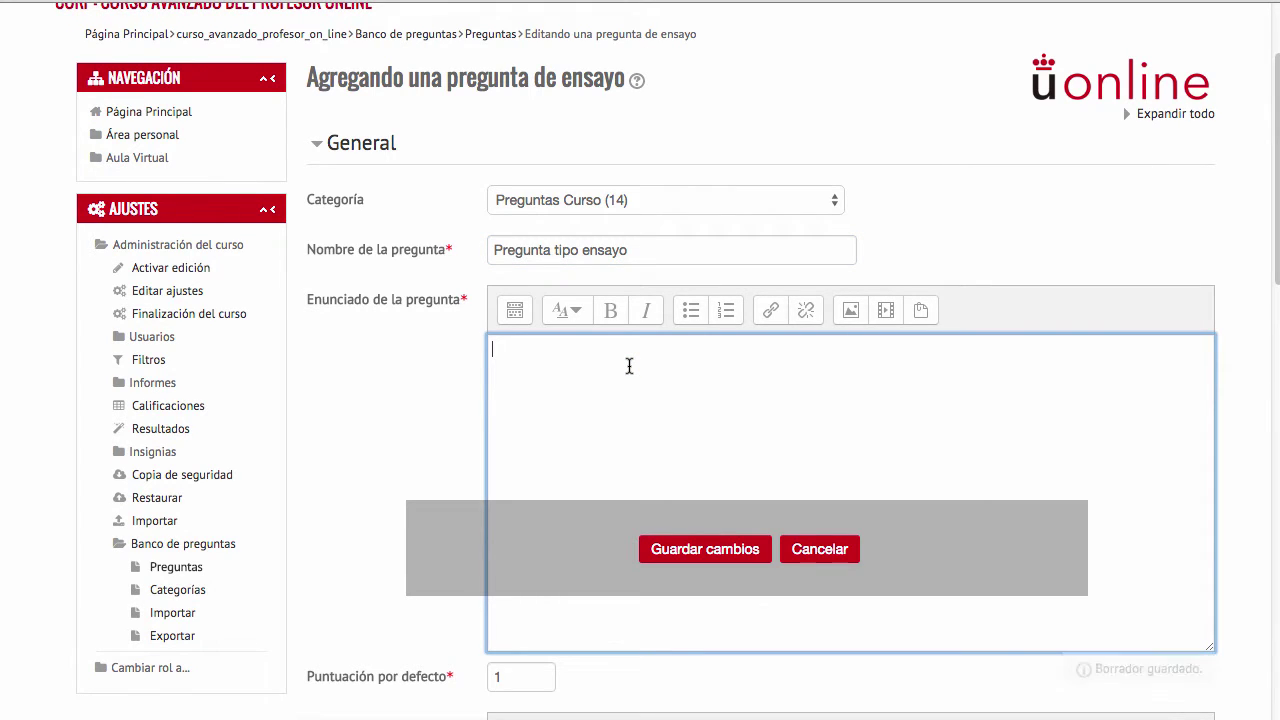
pyautogui.write('Enumera ')
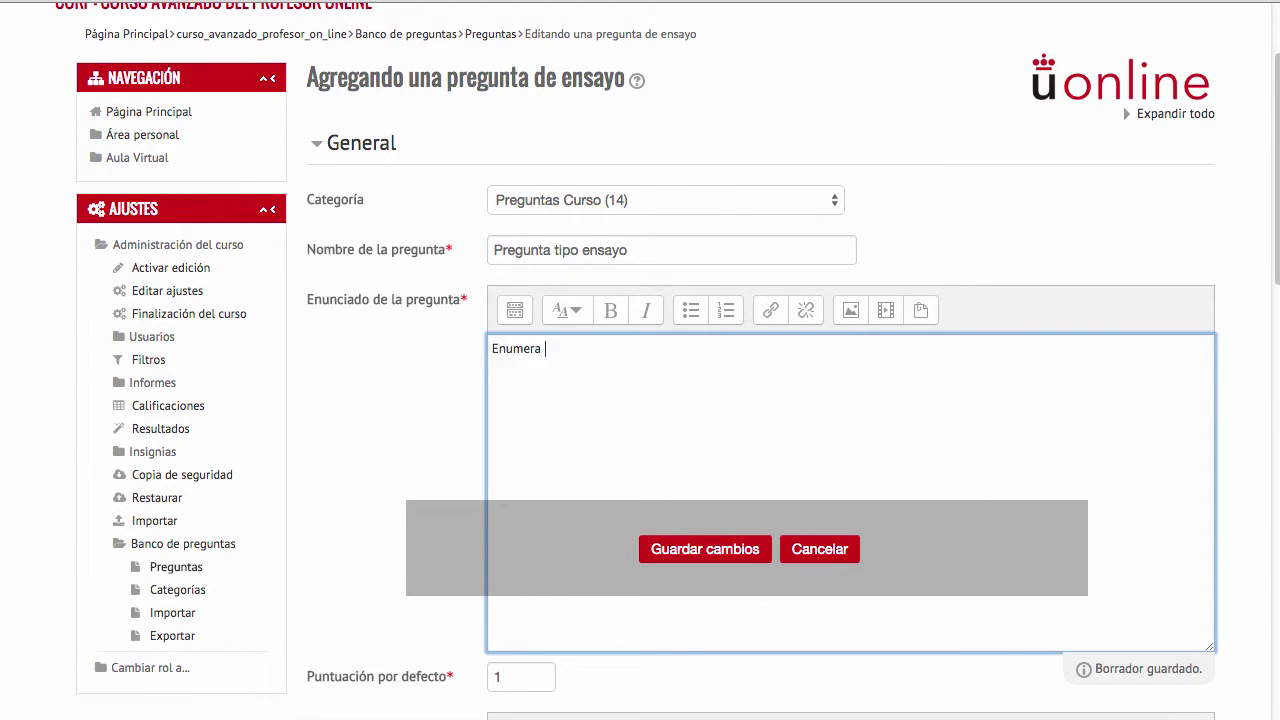
pyautogui.write('y explica las ventajas ')
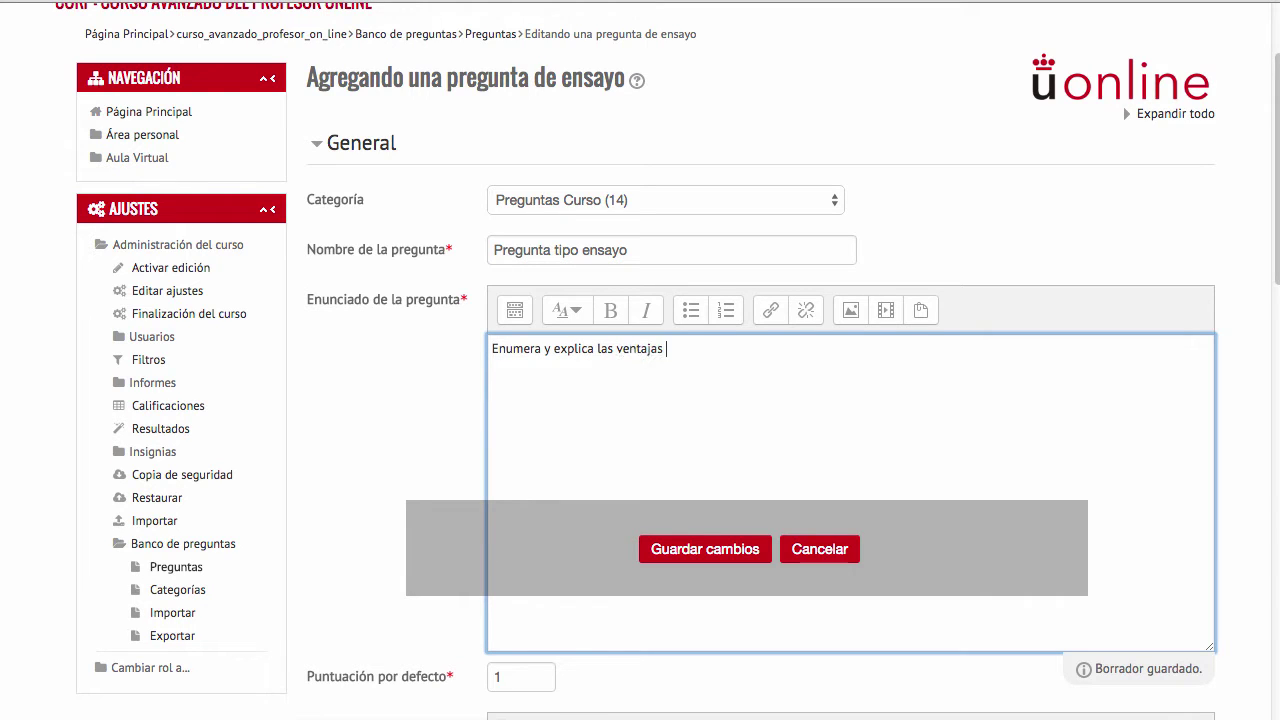
pyautogui.write('de una plataforma online como Moodle')
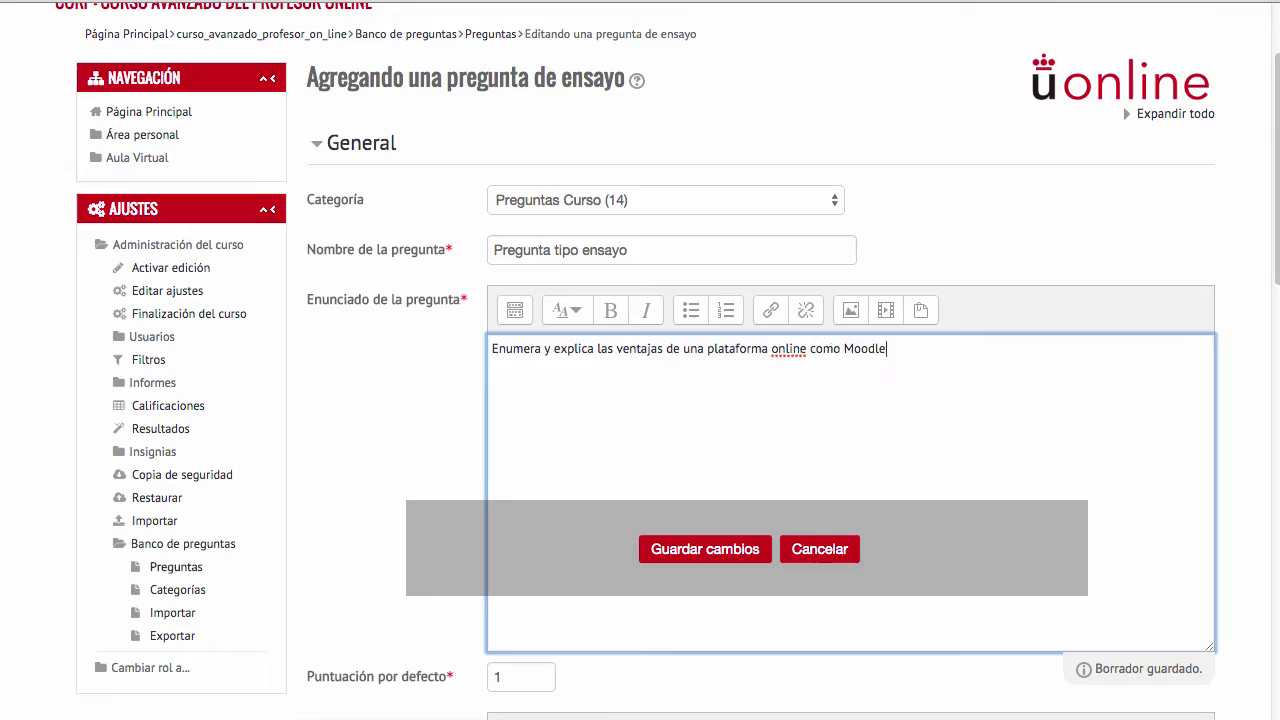
# - Enter "Como ventajas podias decir: facilita la docencia online y el modelo de aprendizaje de alumnos a distancia..." as the general feedback
pyautogui.scroll(-5, 640, 400)
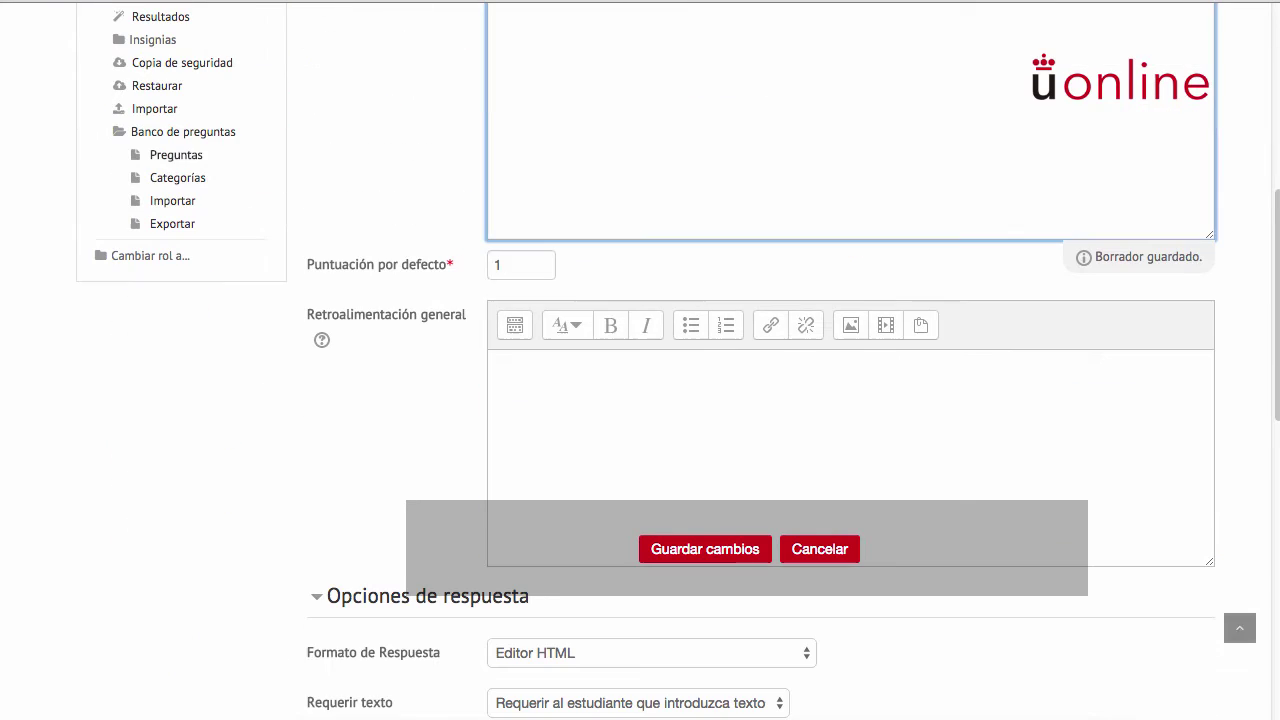
pyautogui.click(512, 267)
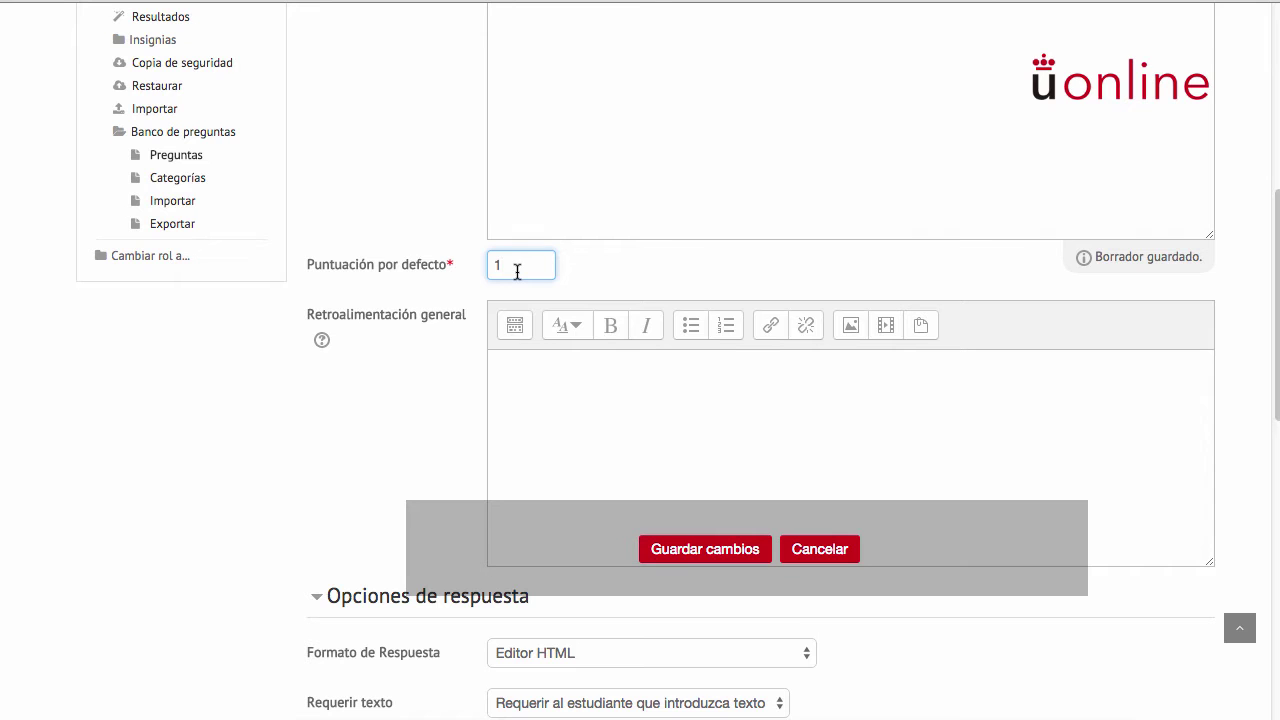
pyautogui.scroll(-2, 517, 270)
pyautogui.click(506, 255)
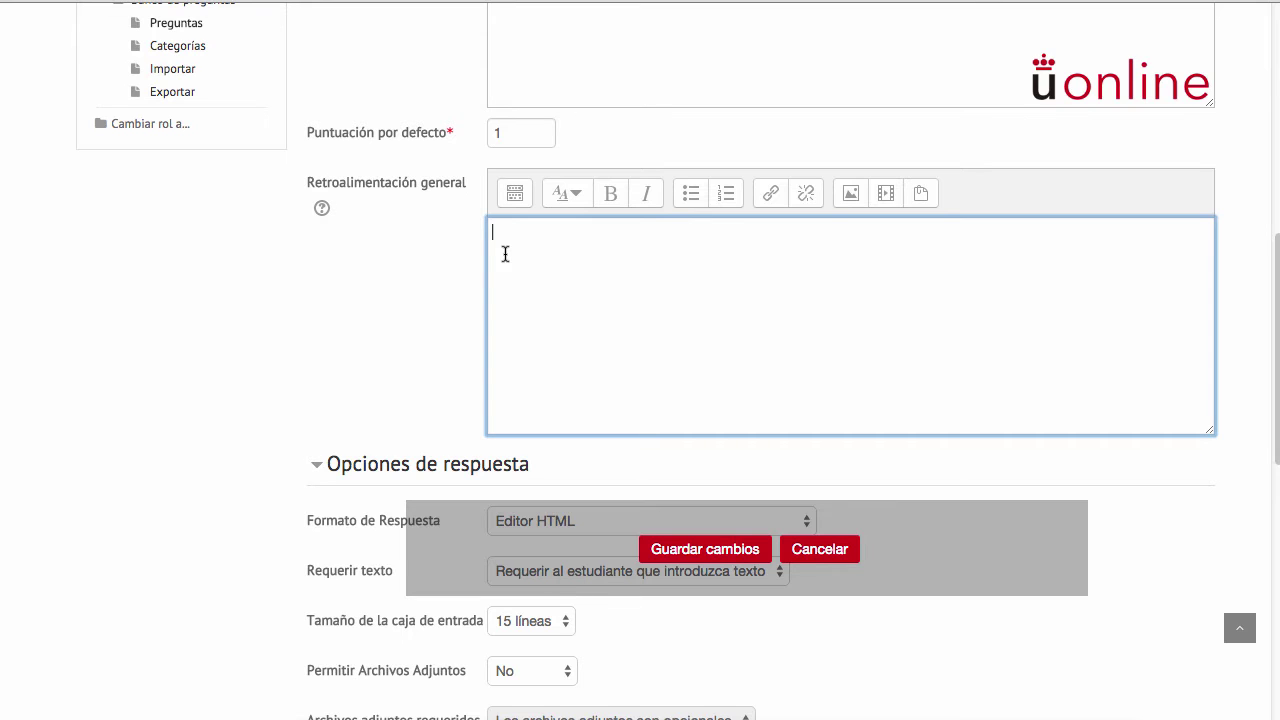
pyautogui.write('Como ventajas podias decir: ')
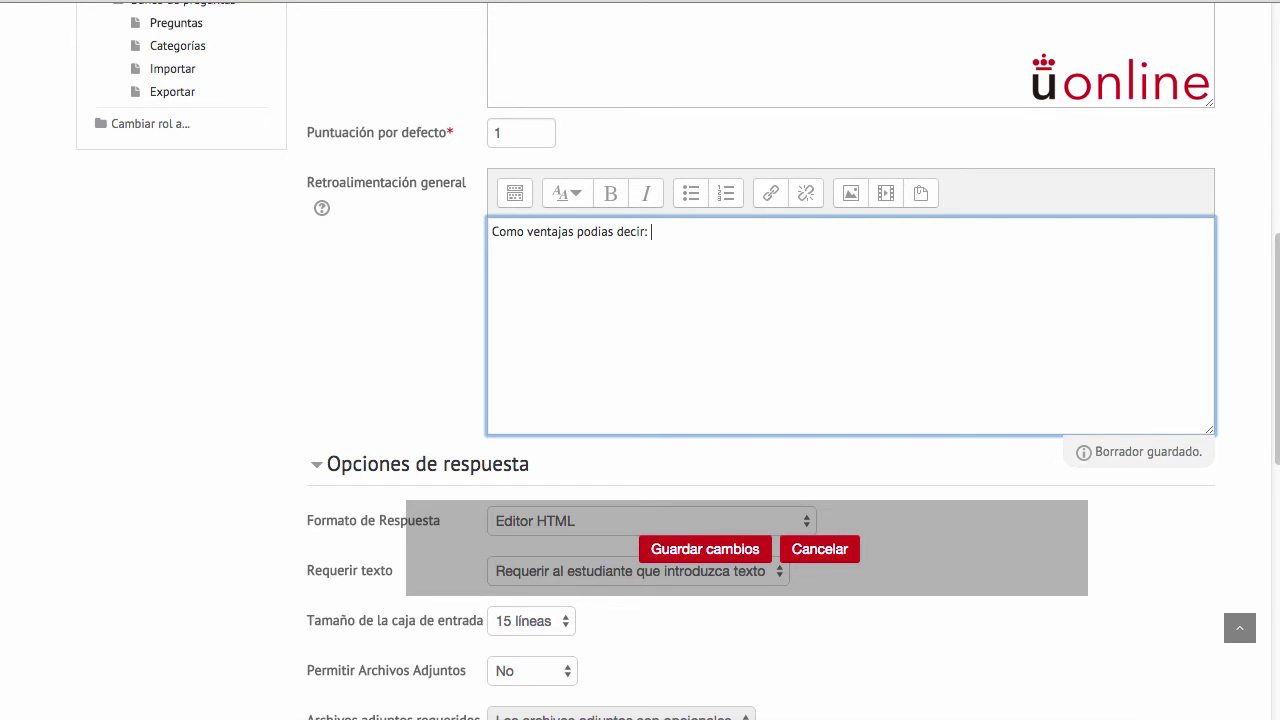
pyautogui.write('facilita la docencia')
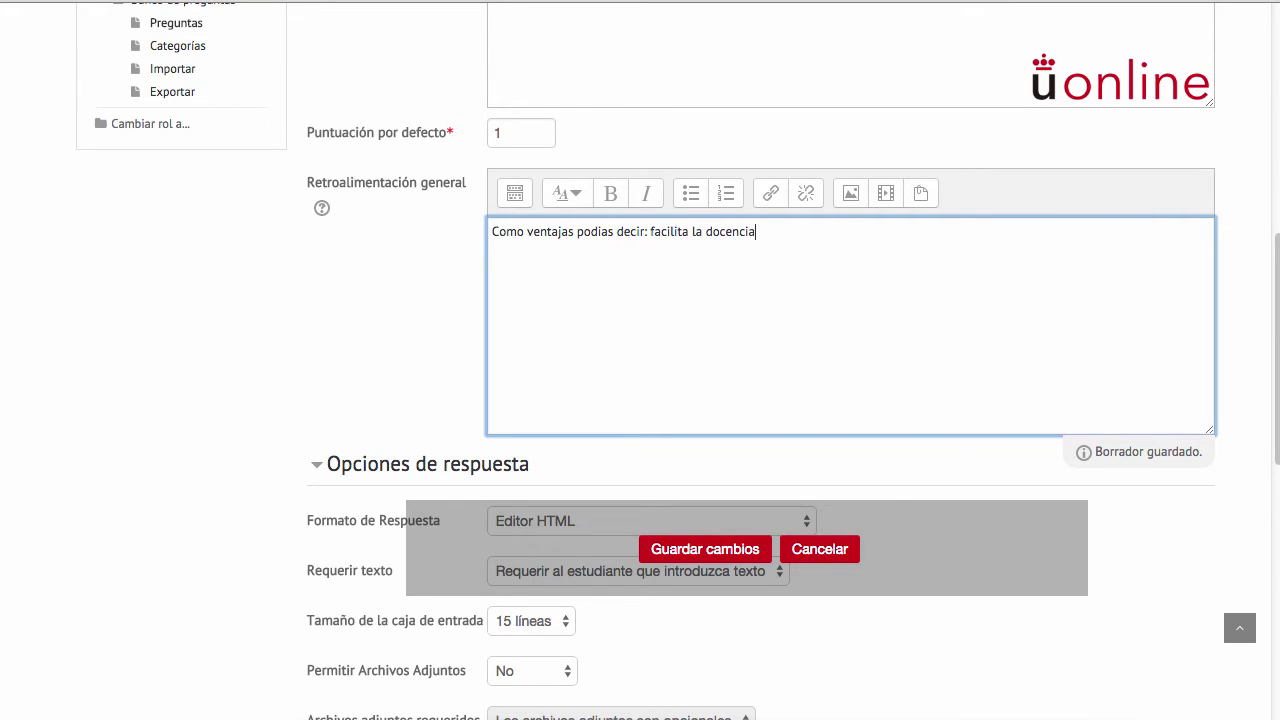
pyautogui.write(' online y el modelo de aprendizaje de alumnos a distancia...')
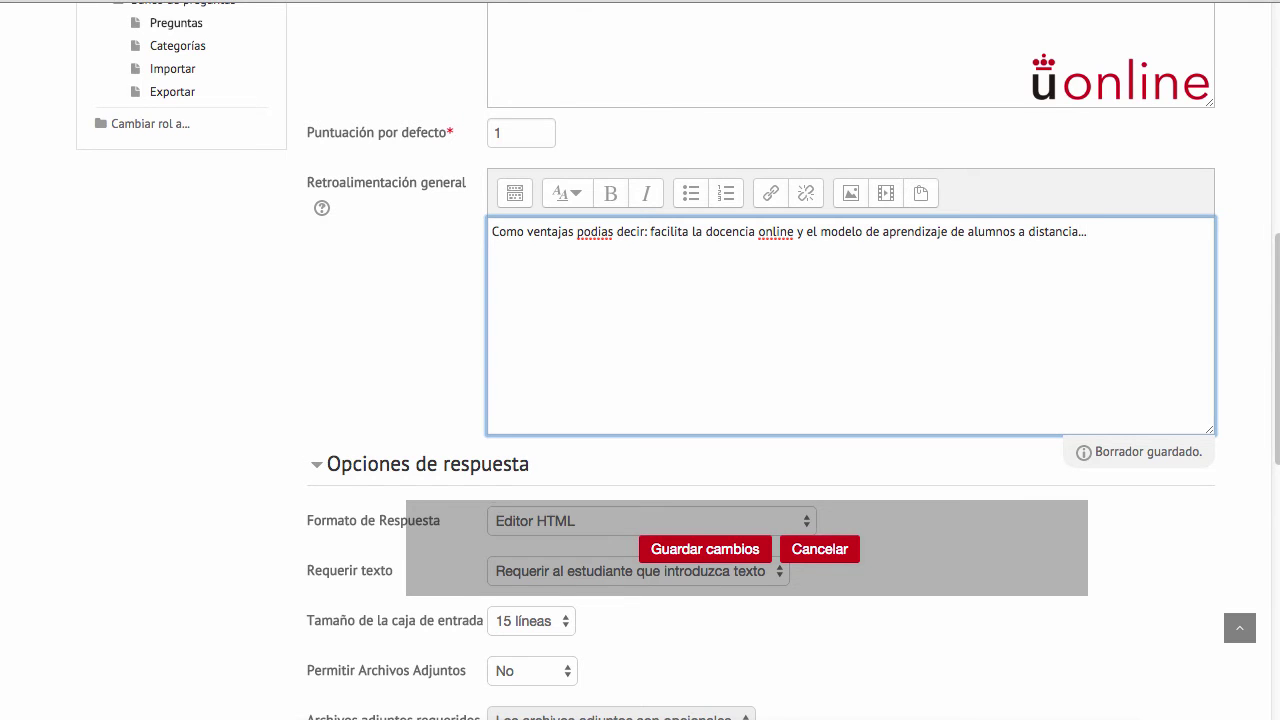
# - Set the response format to Editor HTML and the text requirement to "Requerir al estudiante que introduzca texto"
pyautogui.scroll(-5, 760, 360)
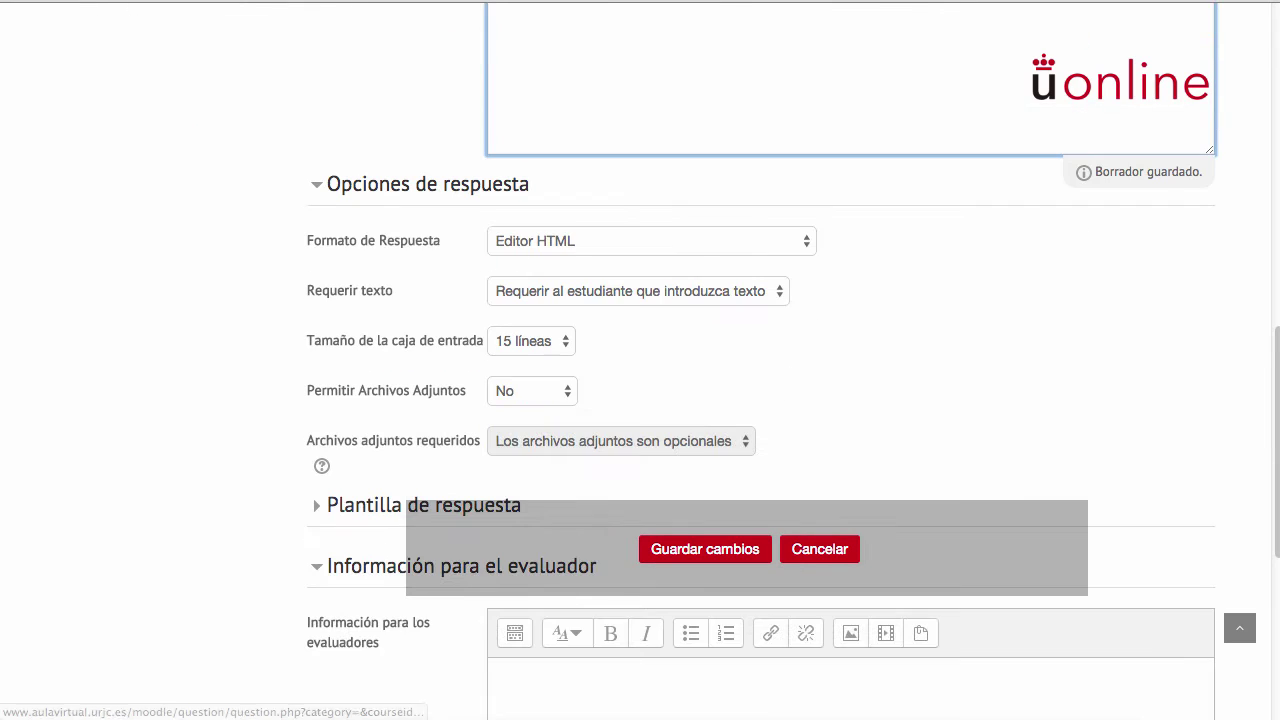
pyautogui.click(589, 251)
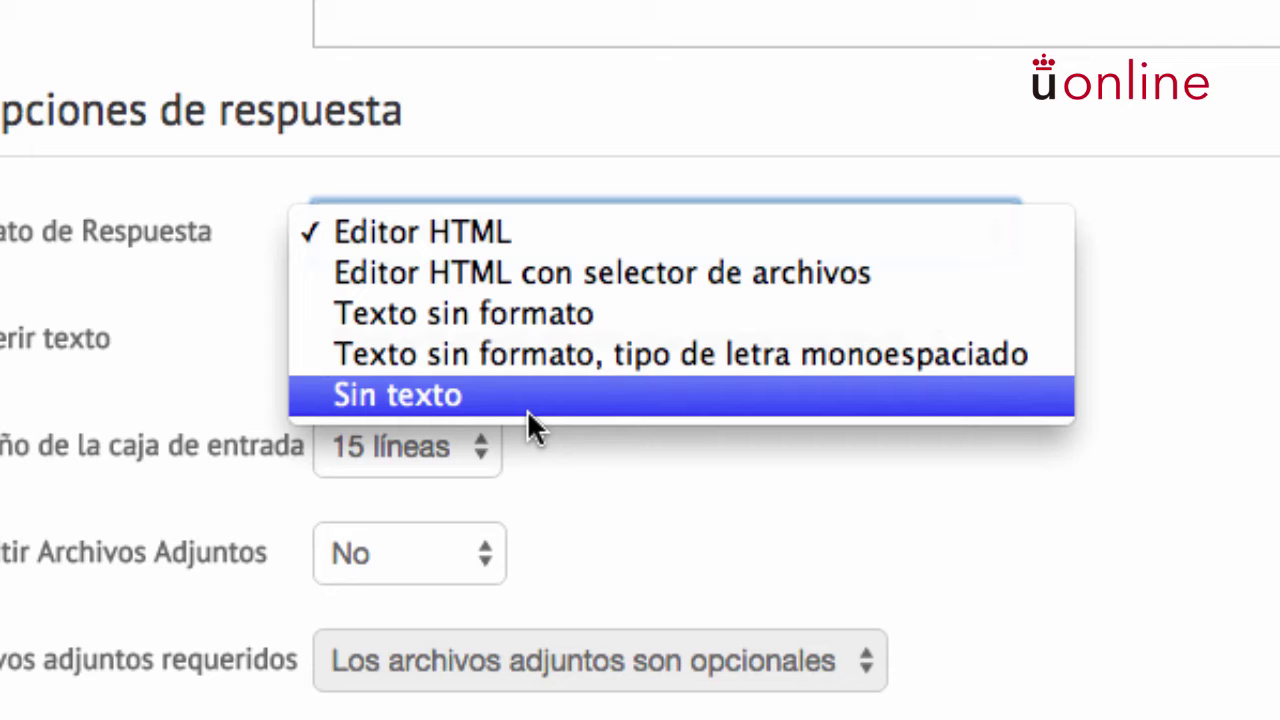
pyautogui.click(521, 238)
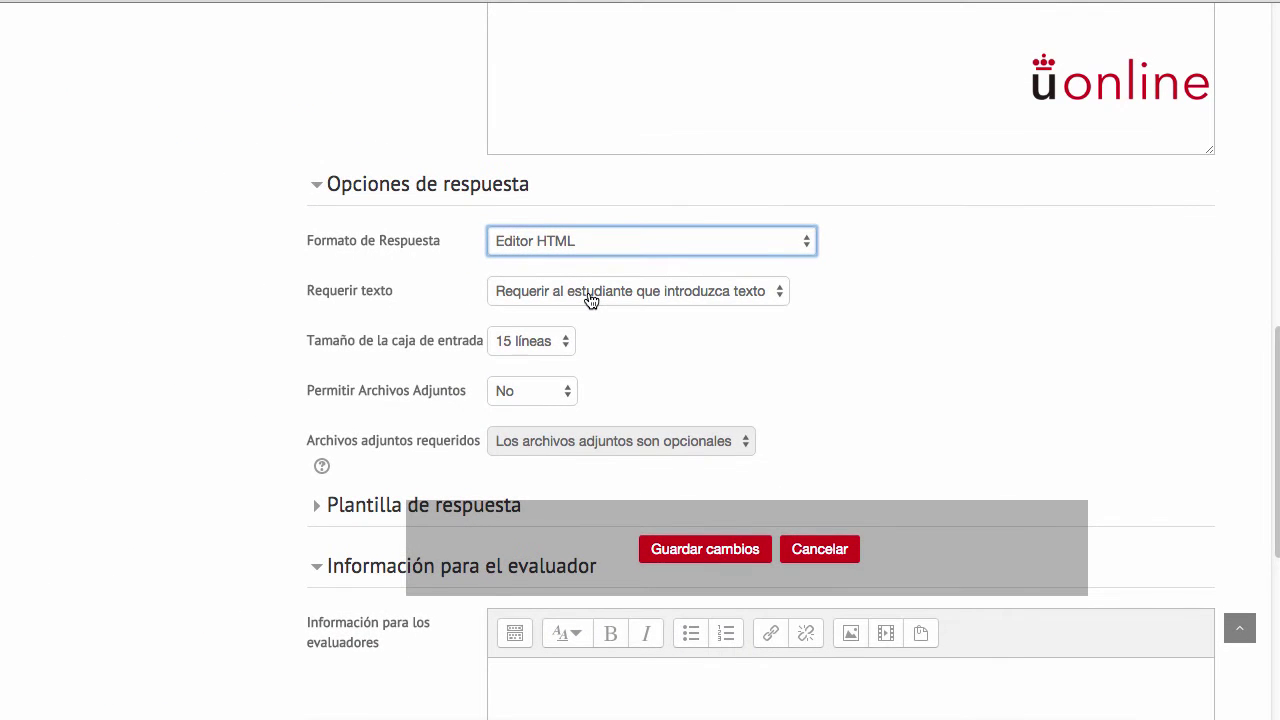
pyautogui.click(591, 300)
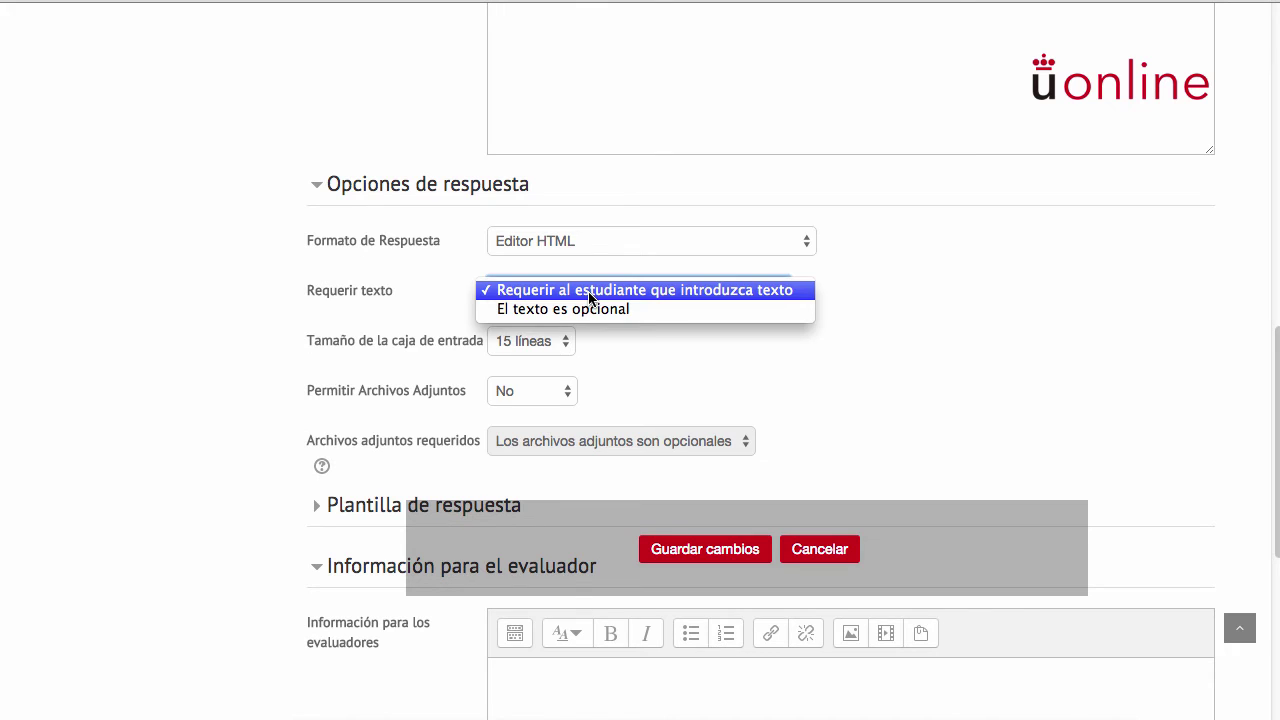
pyautogui.click(590, 294)
# - Choose 15 líneas as the size of the response input box
pyautogui.scroll(-2, 590, 300)
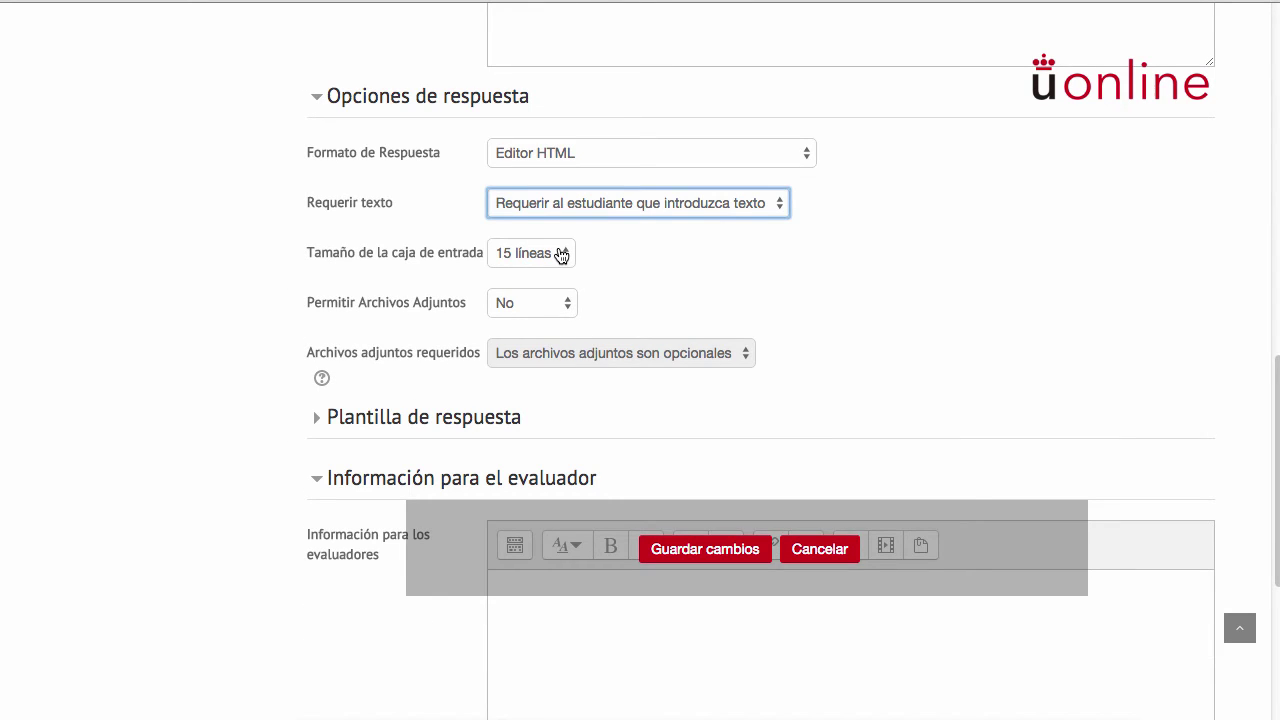
pyautogui.click(561, 254)
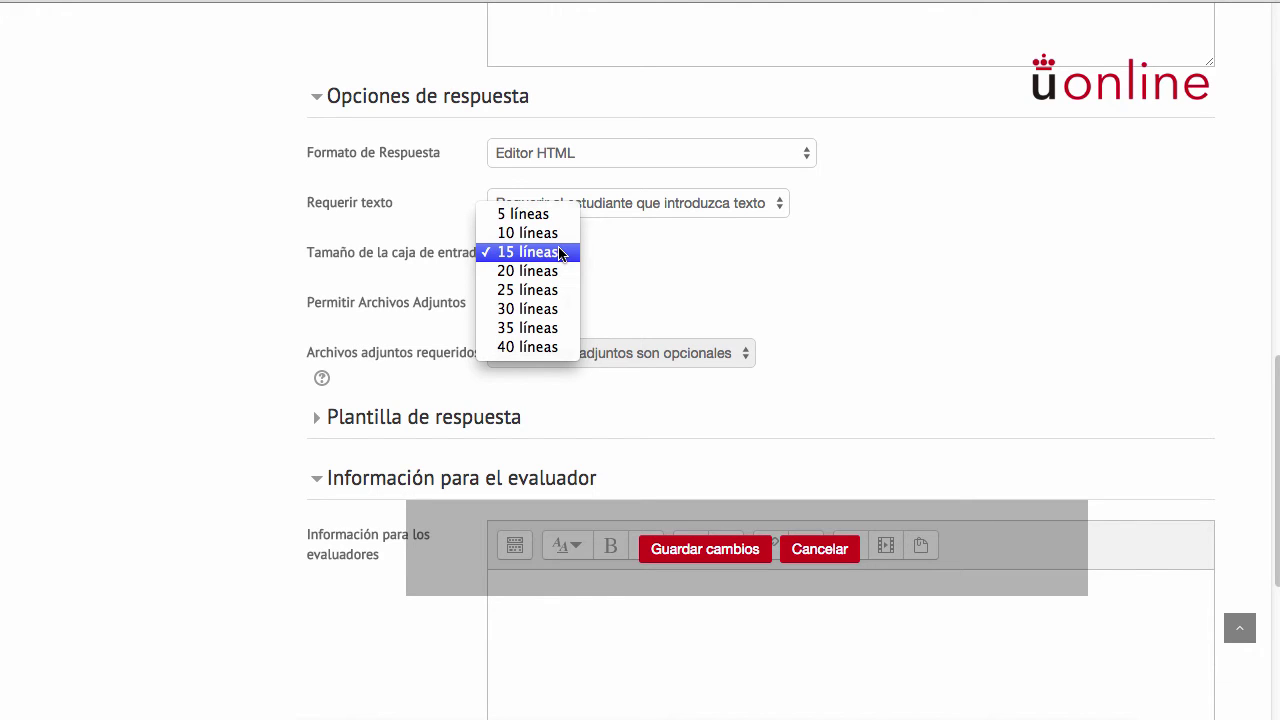
pyautogui.click(560, 253)
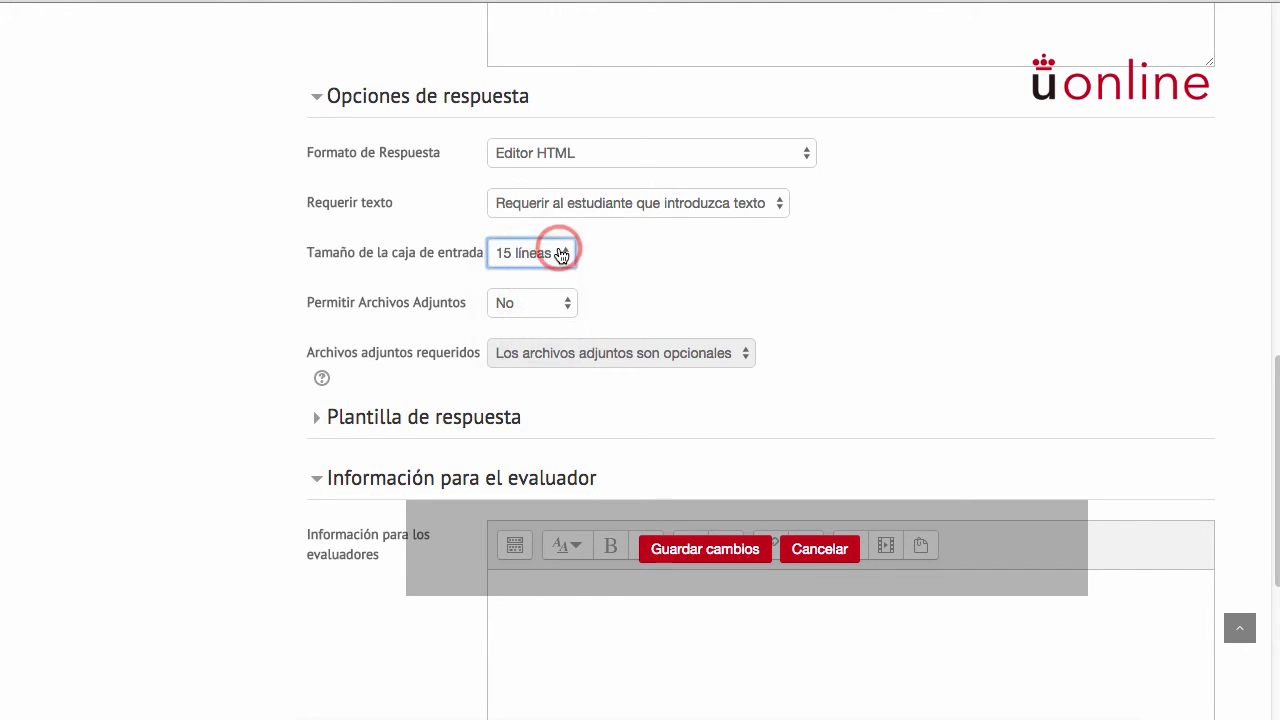
# - Allow 2 attached files in the response and leave the required attachments as "Los archivos adjuntos son opcionales"
pyautogui.click(560, 303)
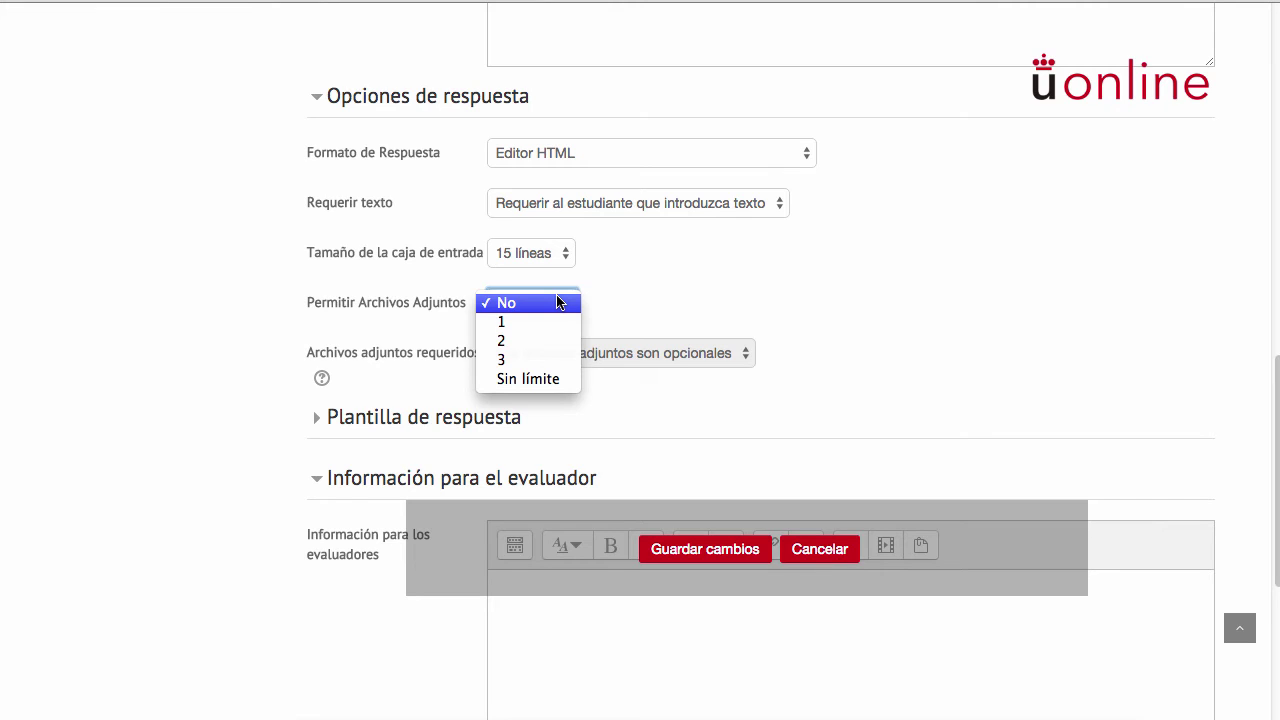
pyautogui.click(557, 302)
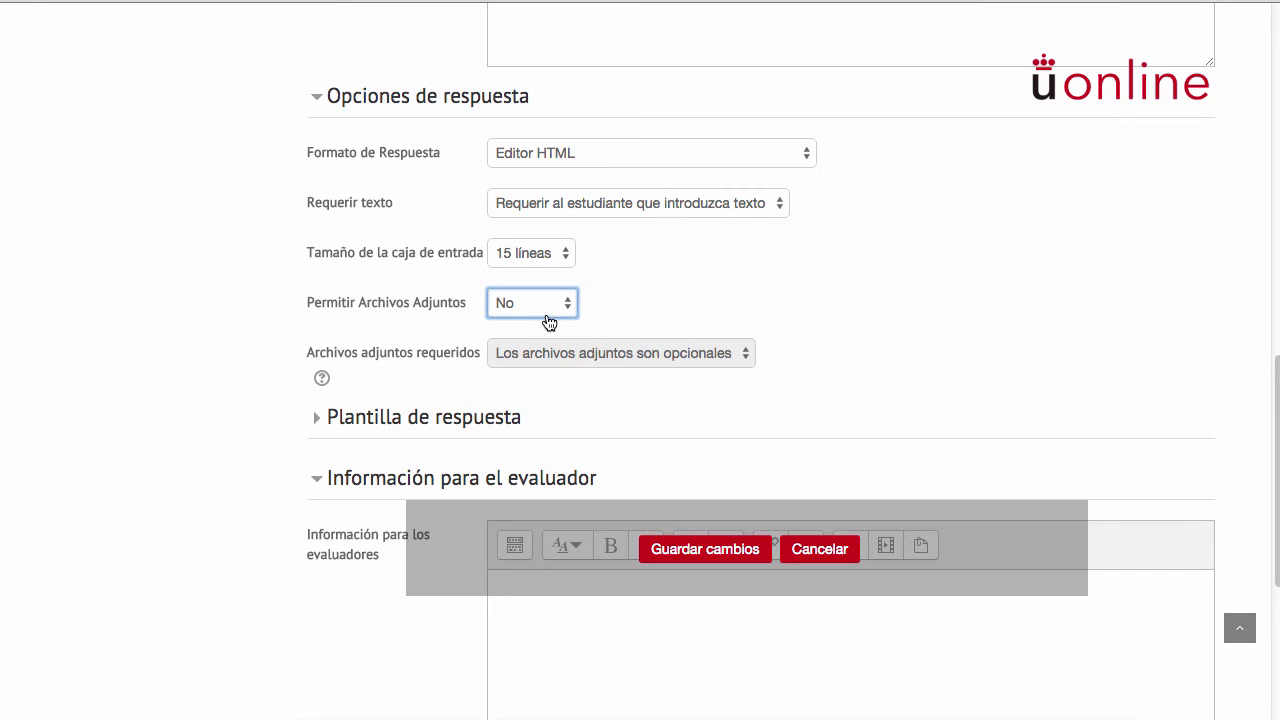
pyautogui.click(548, 321)
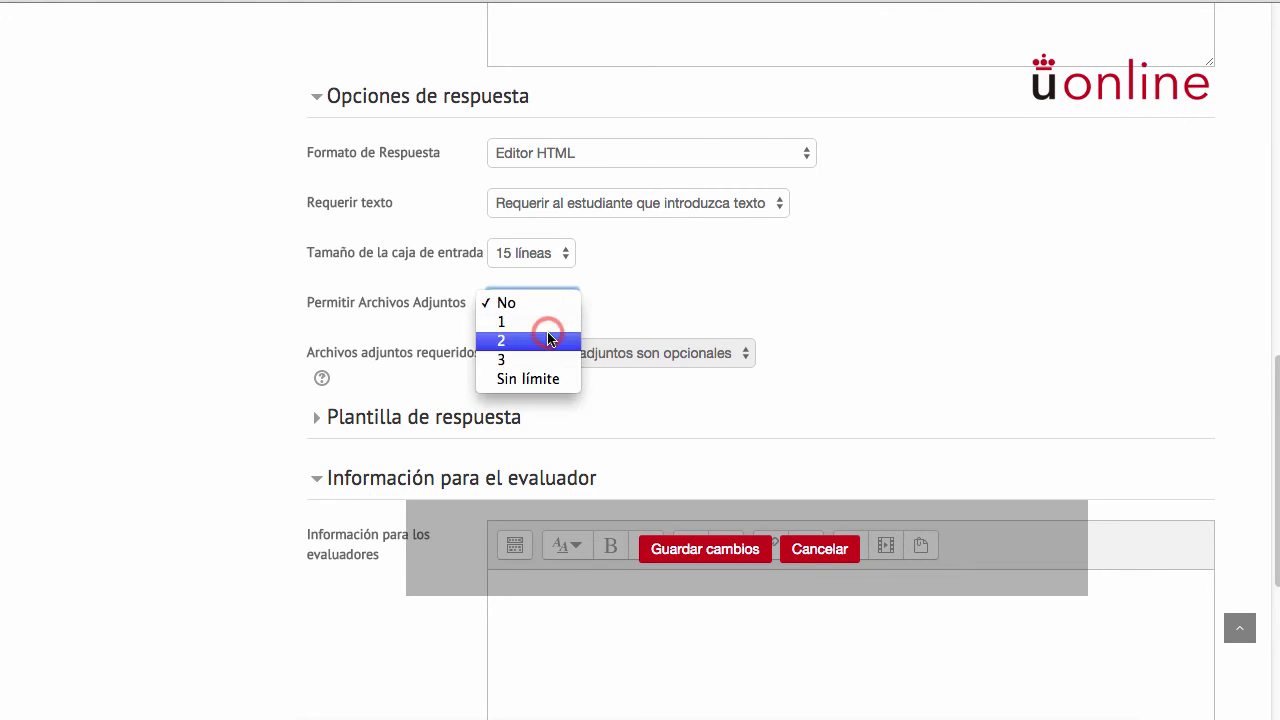
pyautogui.click(549, 337)
pyautogui.click(588, 358)
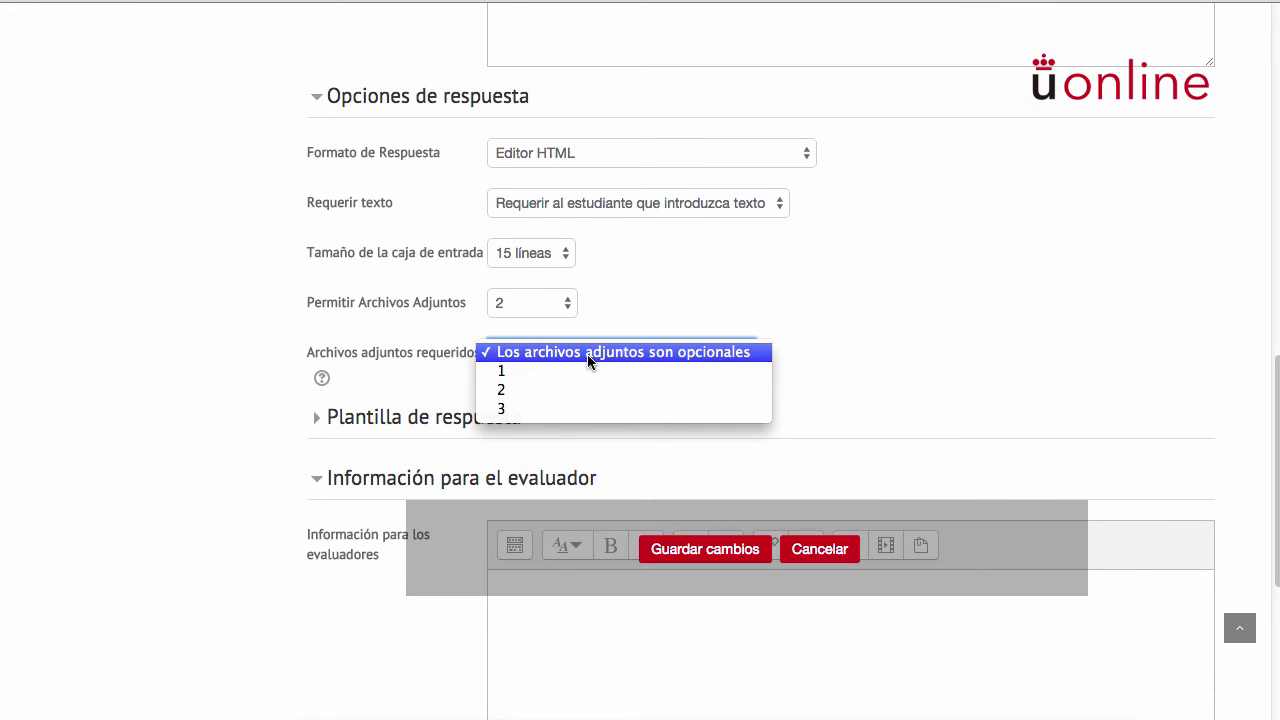
pyautogui.click(587, 354)
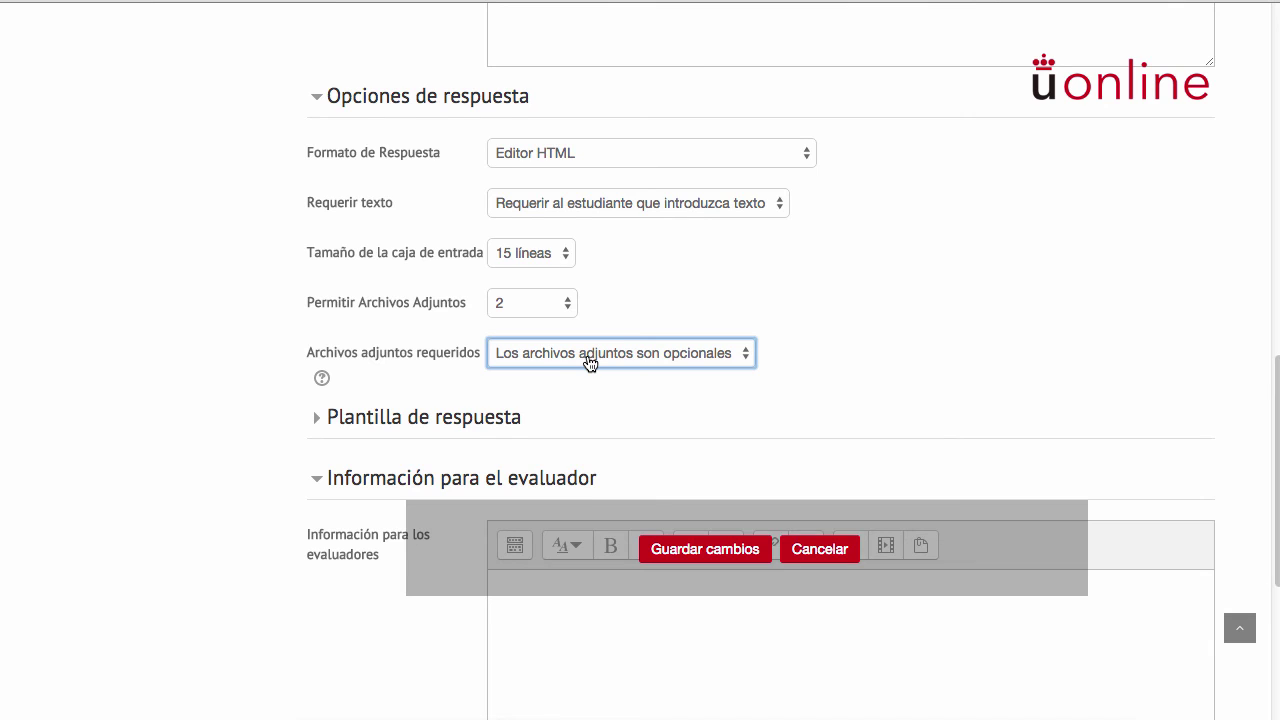
# - Enter "Moodle es una plataforma con las siguientes caracteristicas..." as the response template (Plantilla de respuesta)
pyautogui.scroll(-1, 589, 360)
pyautogui.click(467, 368)
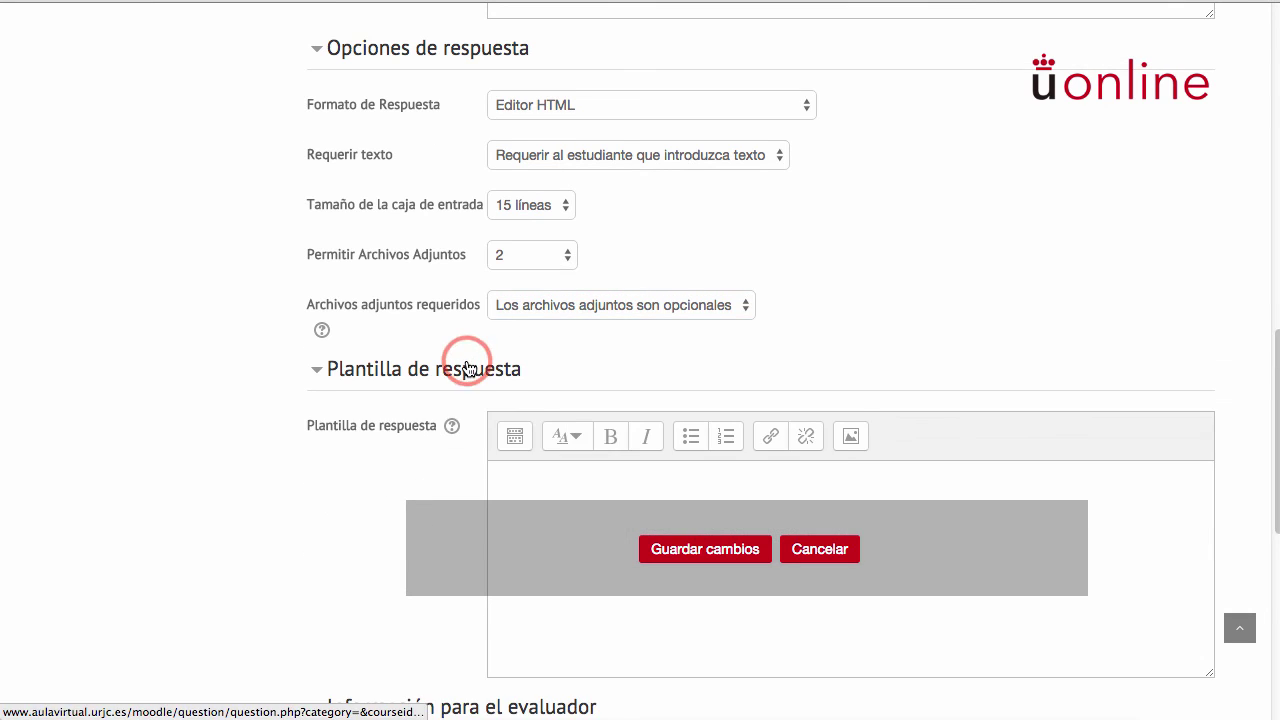
pyautogui.scroll(-2, 467, 368)
pyautogui.click(560, 400)
pyautogui.write('Moodle es ')
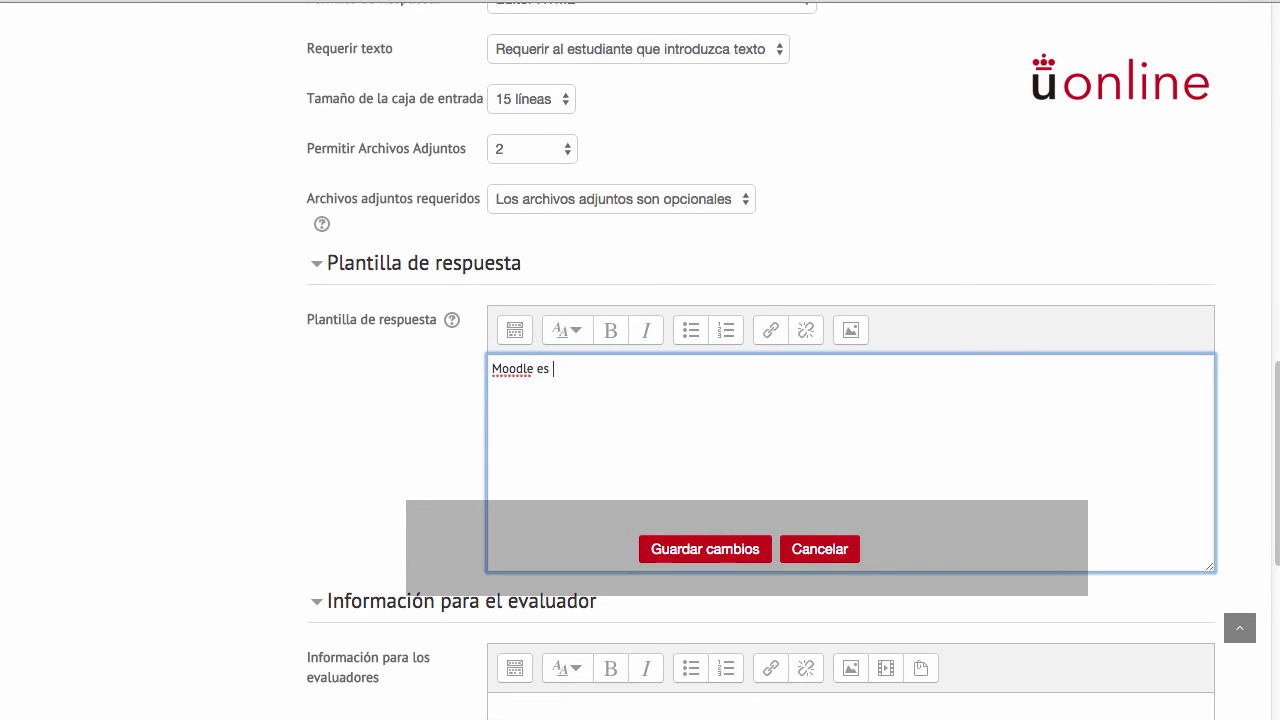
pyautogui.write('una platad')
pyautogui.press('BackSpace')
pyautogui.write('forma')
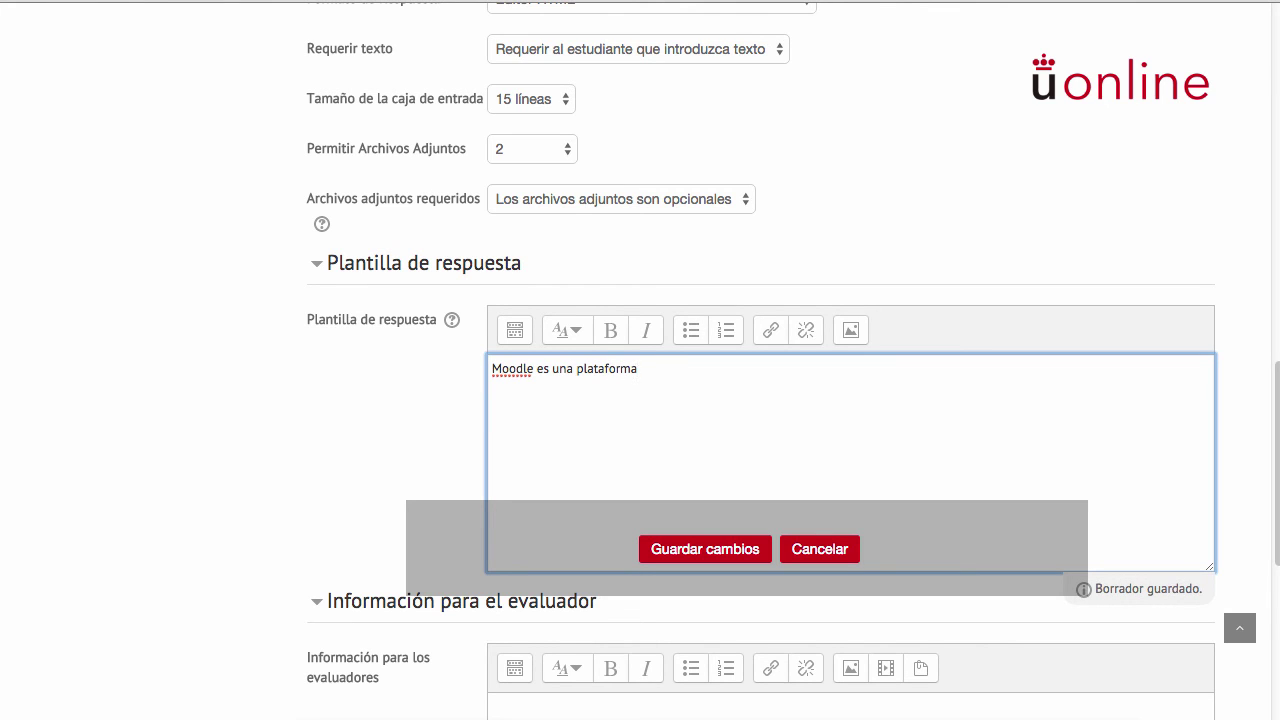
pyautogui.write(' con las siguientes caracte')
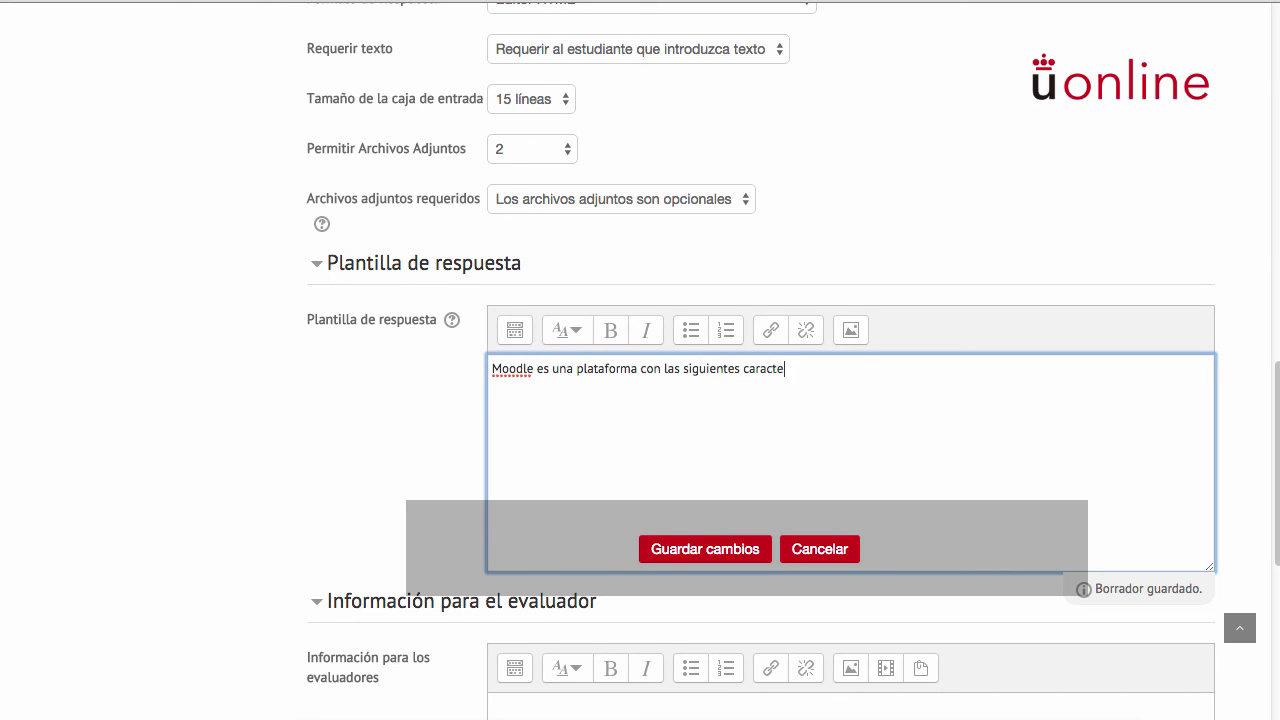
pyautogui.write('risticas...')
# - Leave the information for evaluators empty and save the essay question
pyautogui.scroll(-8, 546, 363)
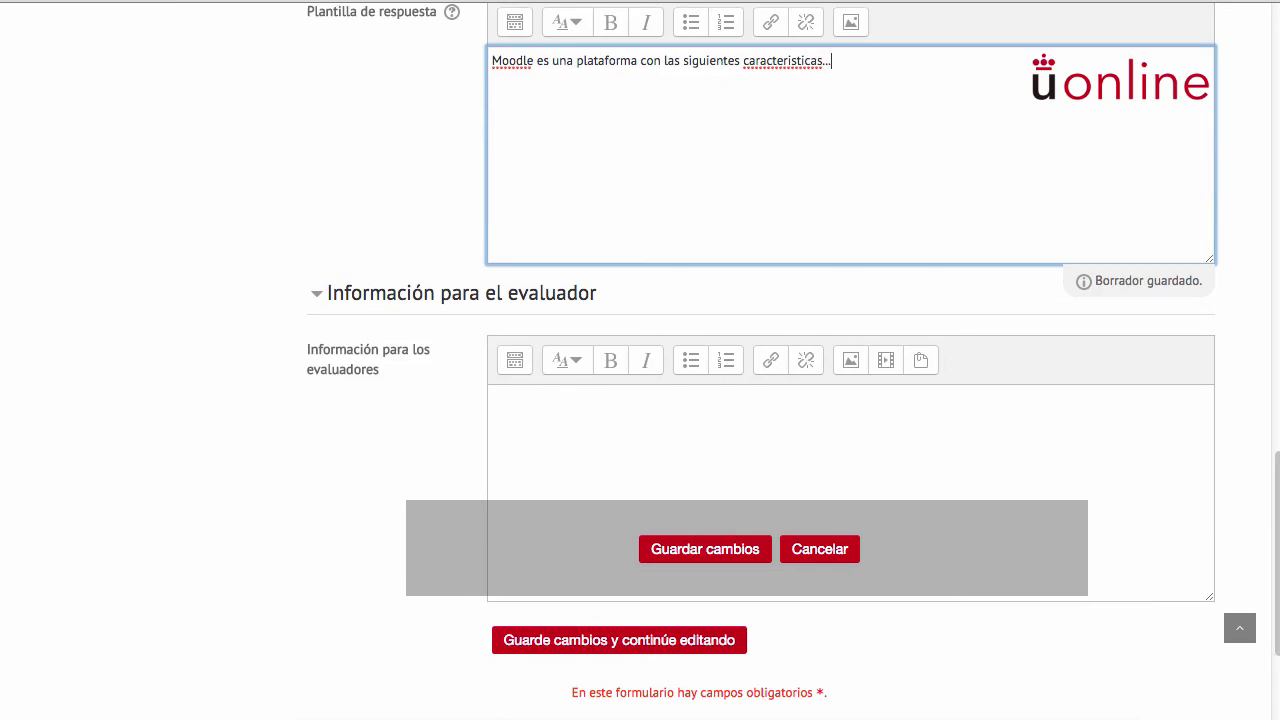
pyautogui.click(550, 316)
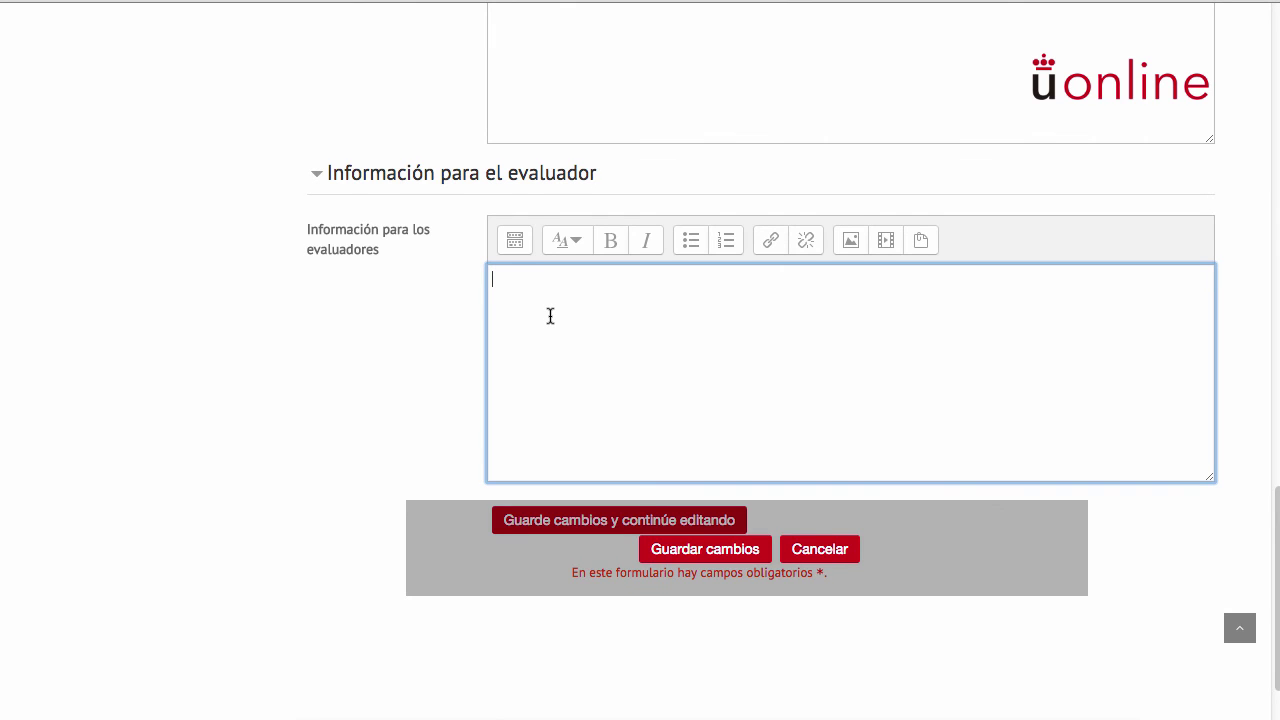
pyautogui.scroll(-2, 550, 316)
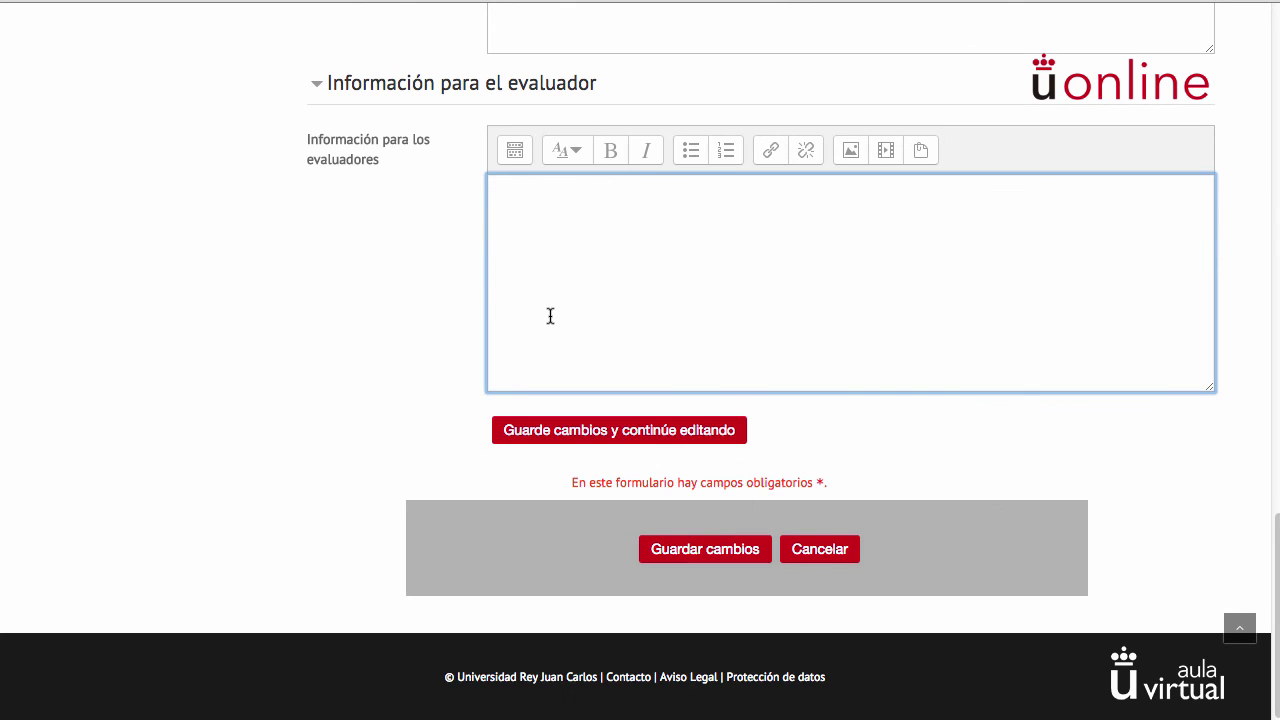
pyautogui.click(714, 547)
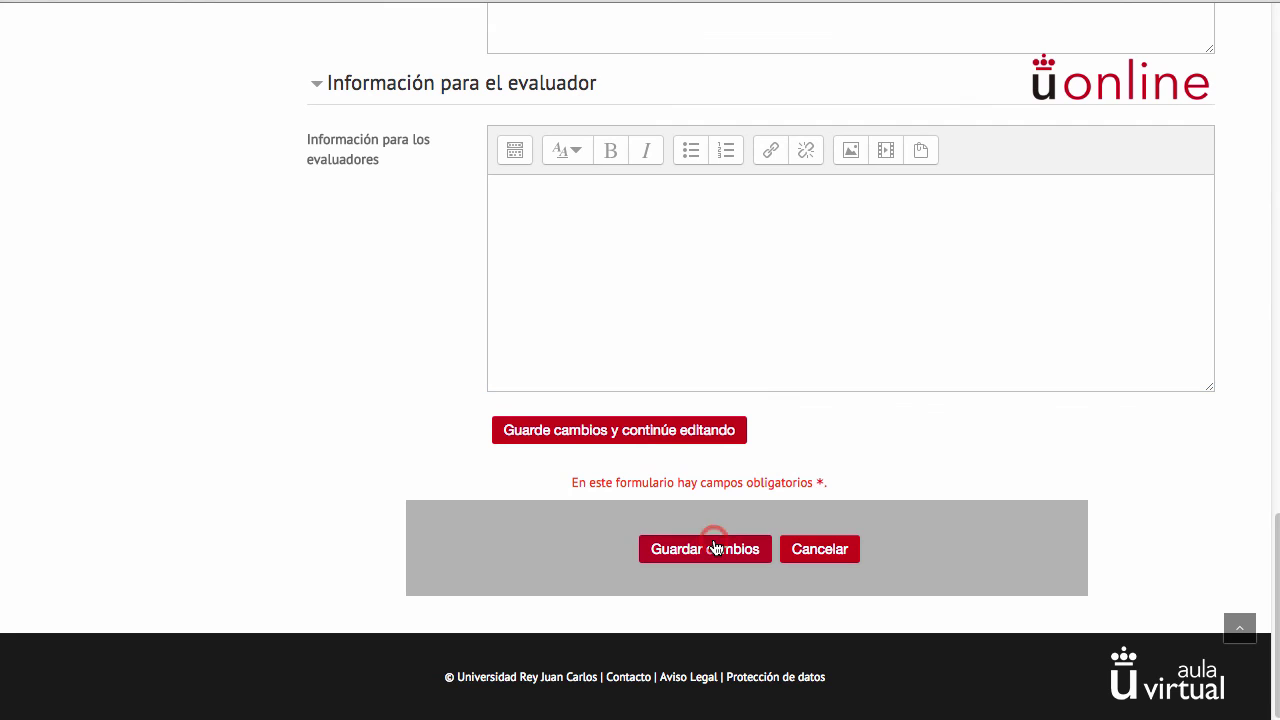